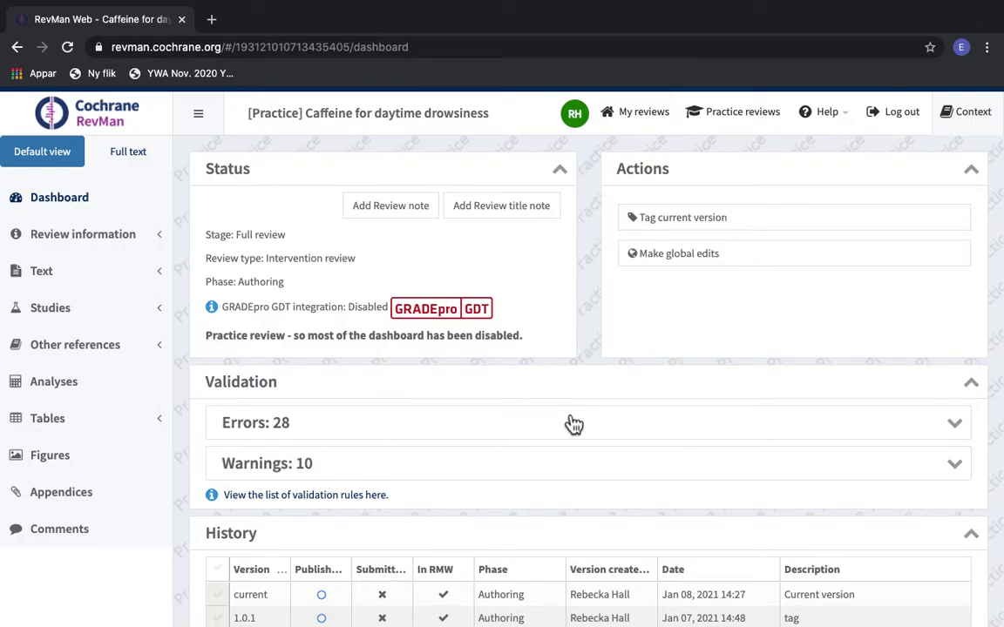
Step: Open analysis 1.1 Headache under Caffeine versus decaf for editing
key("ctrl+Right")
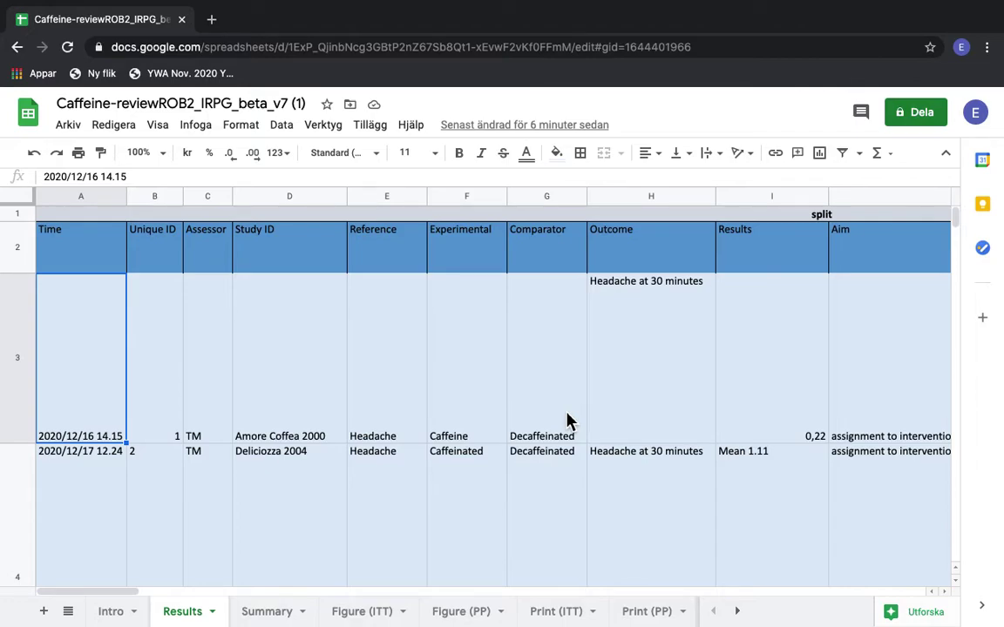
key("ctrl+Left")
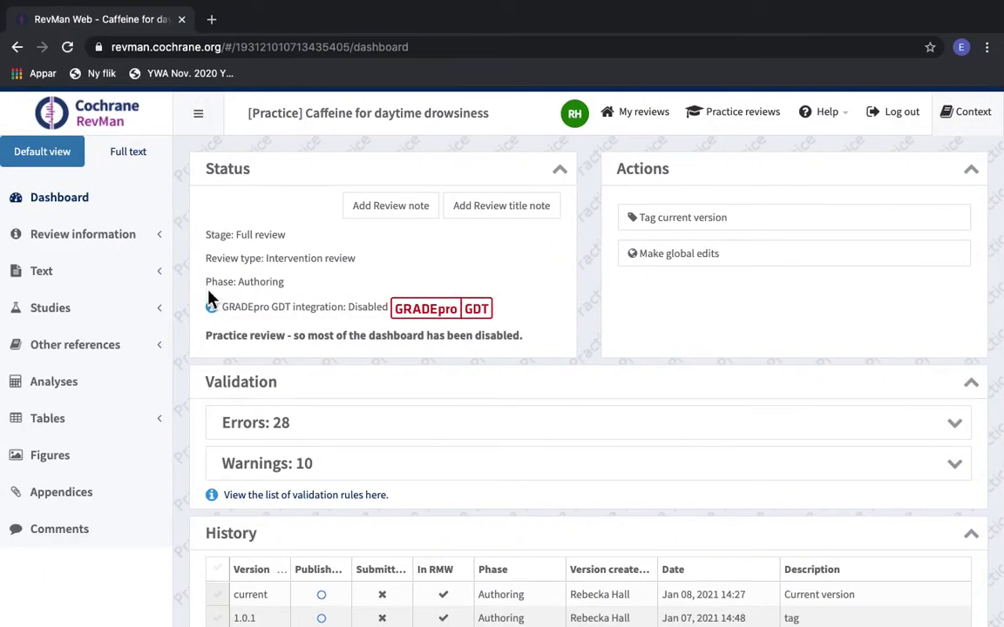
left_click(55, 392)
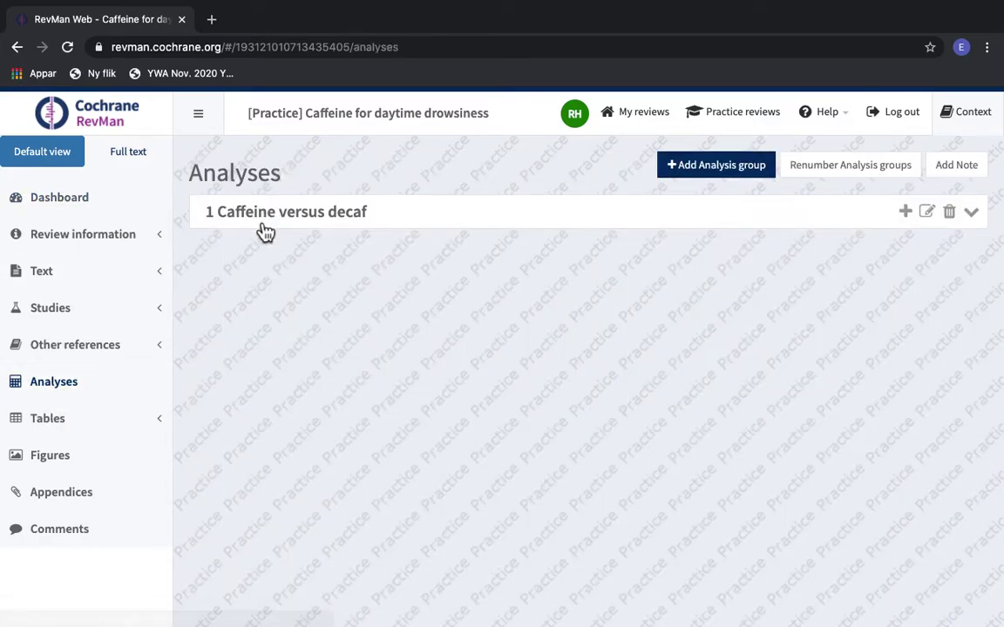
left_click(263, 229)
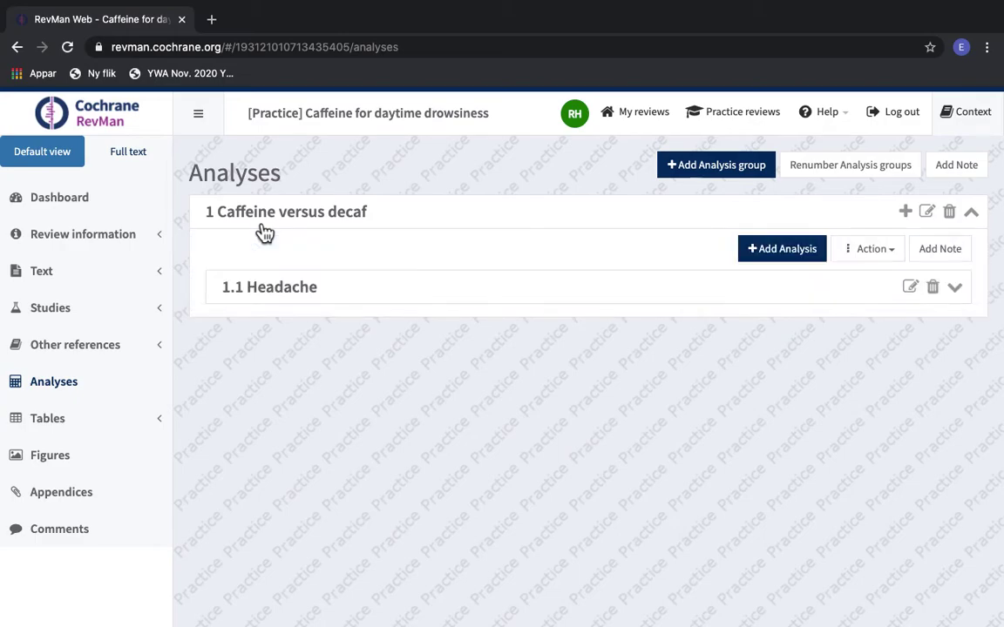
left_click(616, 299)
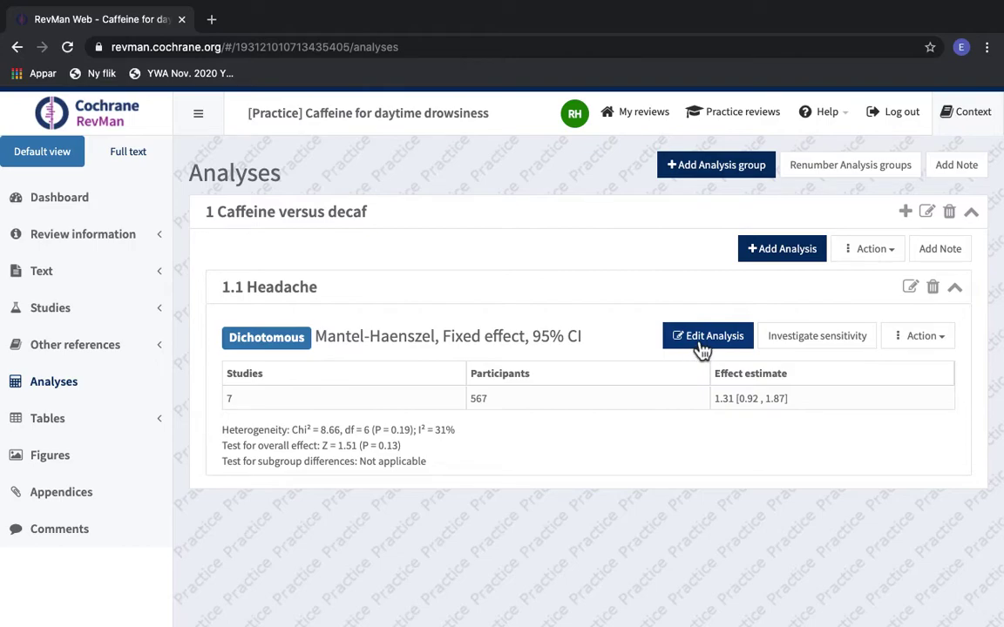
left_click(702, 347)
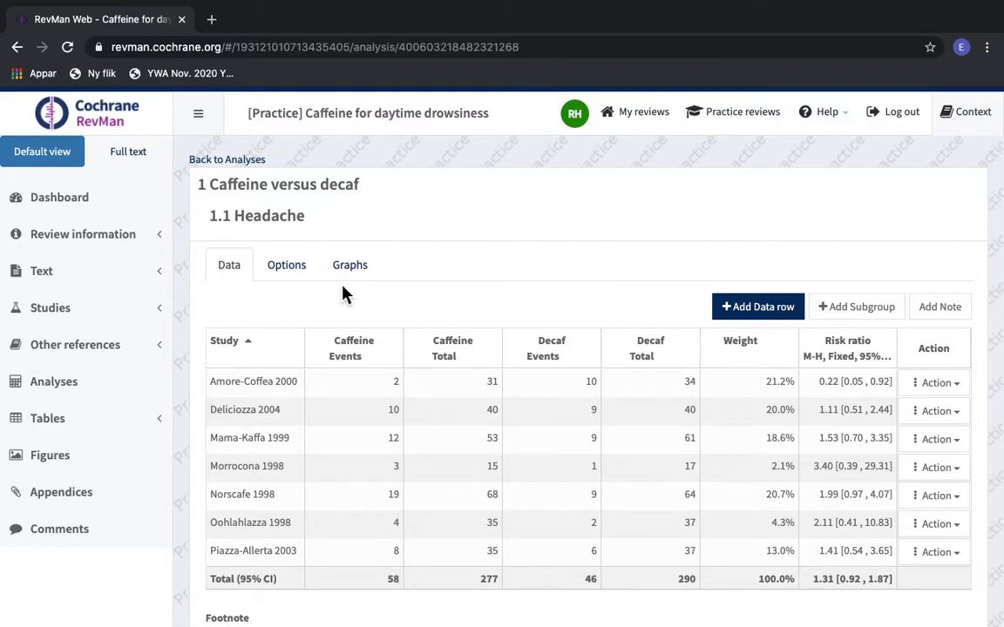
Step: Turn on 'Show the results-level risk of bias table' in the Headache analysis options
left_click(296, 272)
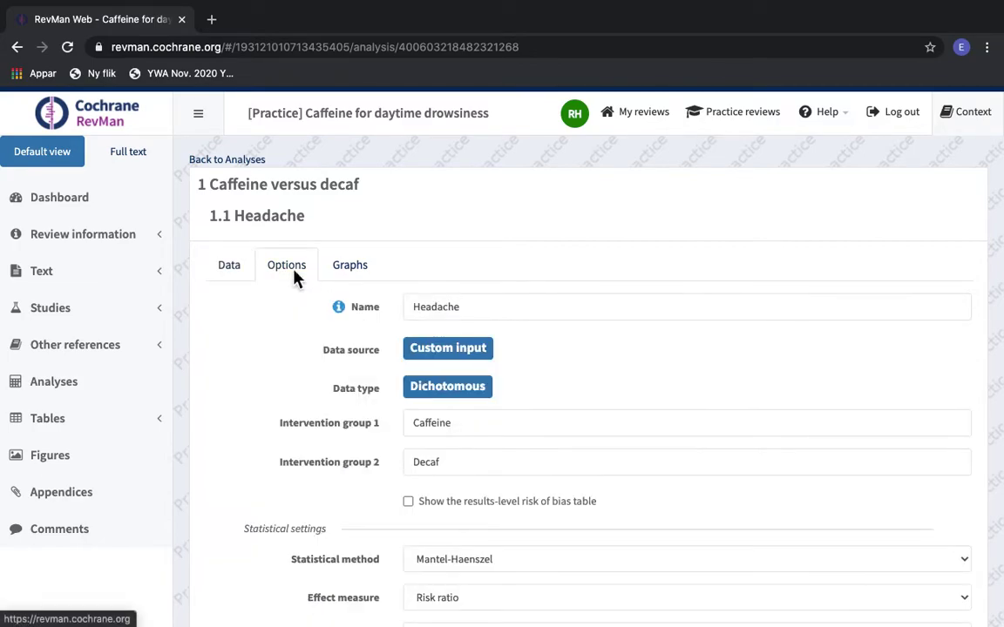
scroll(547, 435, "down", 2)
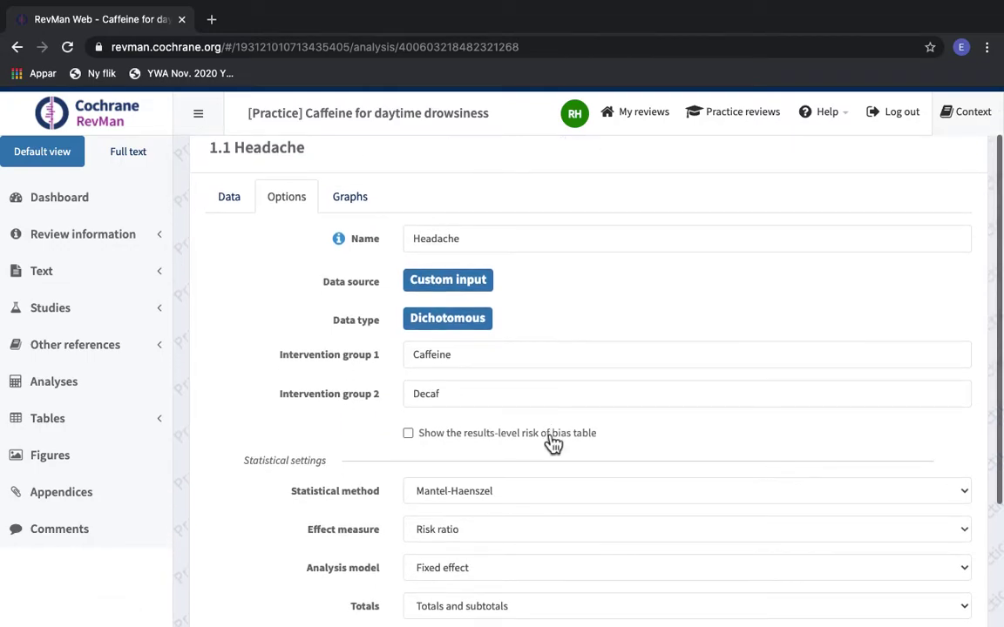
left_click(413, 439)
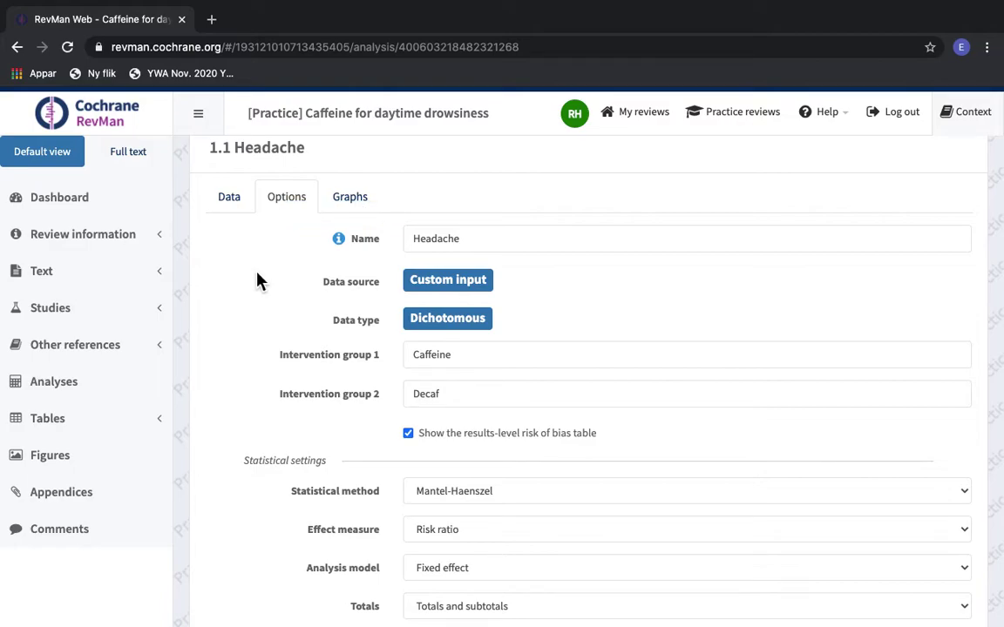
left_click(235, 208)
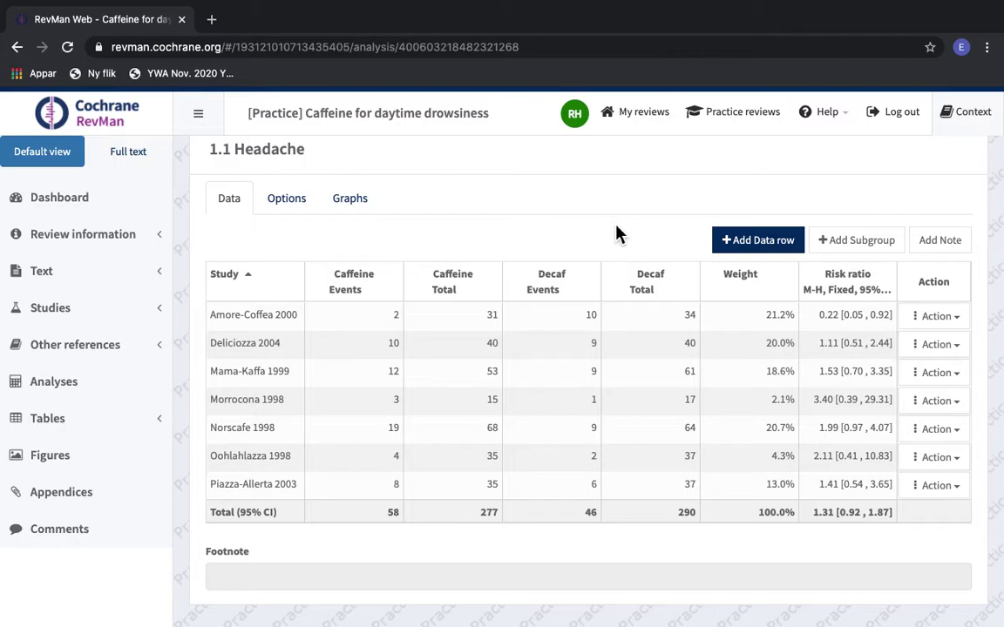
Step: Add a risk of bias assessment for the Amore-Coffea 2000 Headache result
left_click(942, 321)
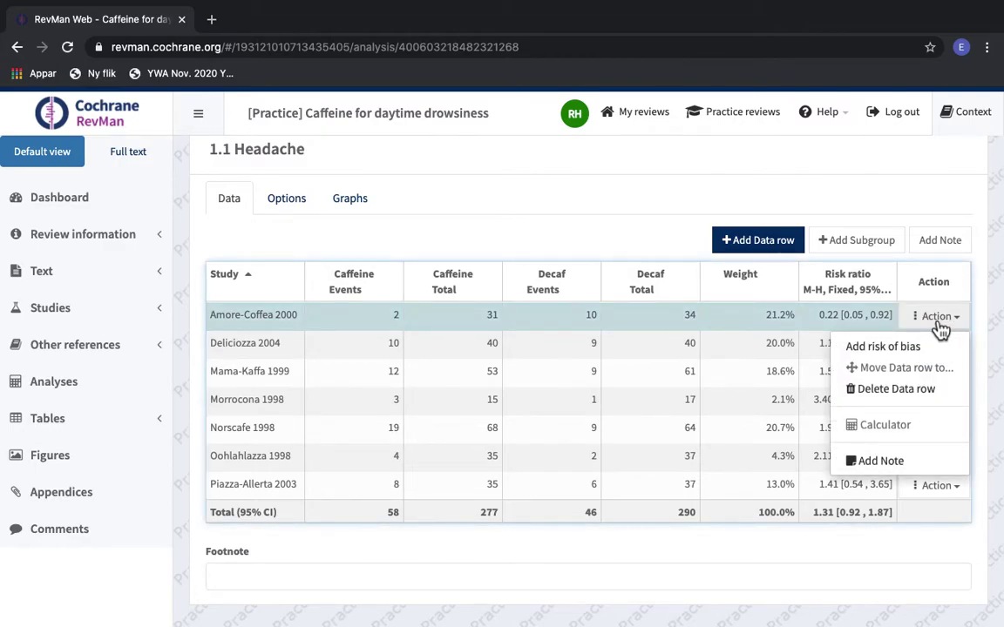
left_click(887, 349)
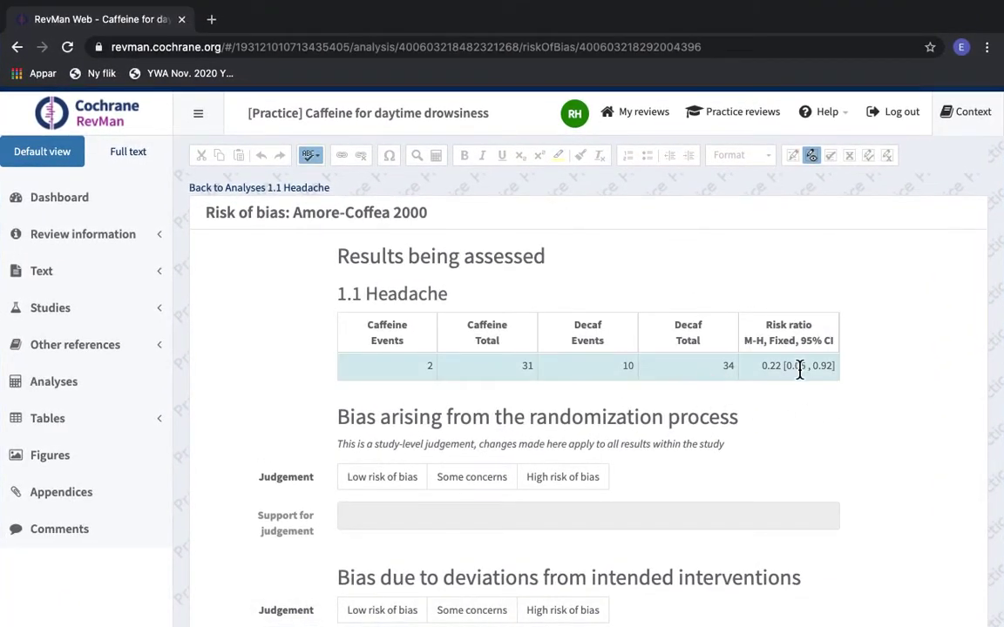
scroll(839, 450, "down", 1)
scroll(839, 451, "down", 1)
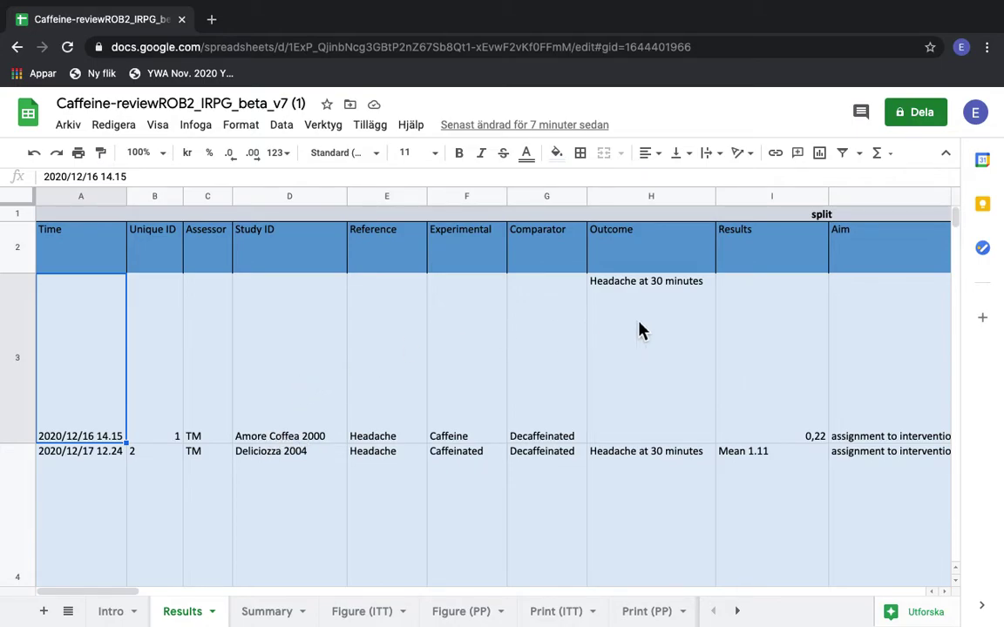
Step: Copy the Amore Coffea 2000 Domain 1 general note from spreadsheet cell U3
scroll(639, 329, "right", 10)
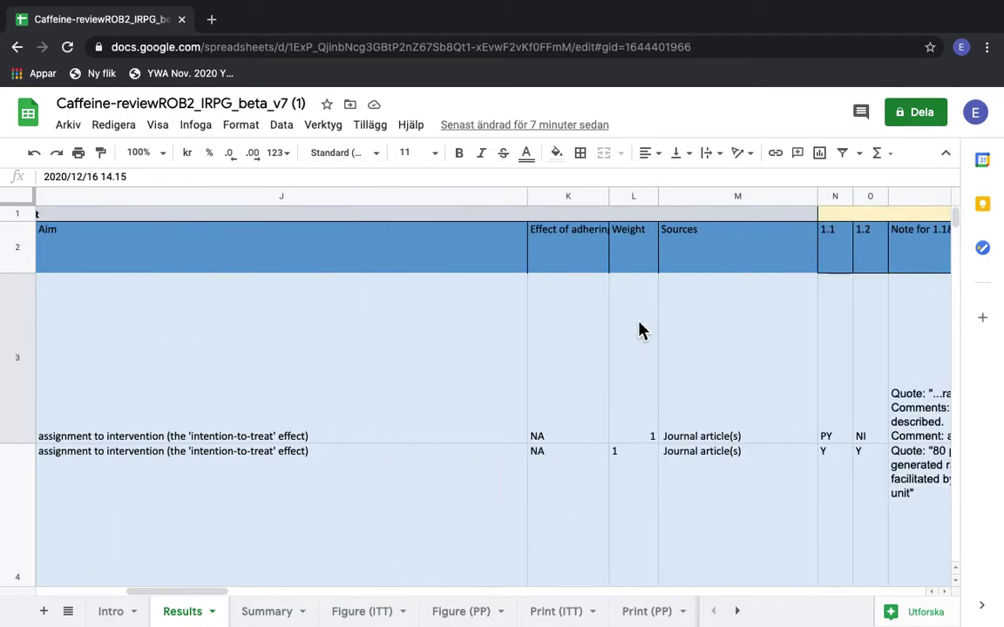
scroll(639, 330, "right", 6)
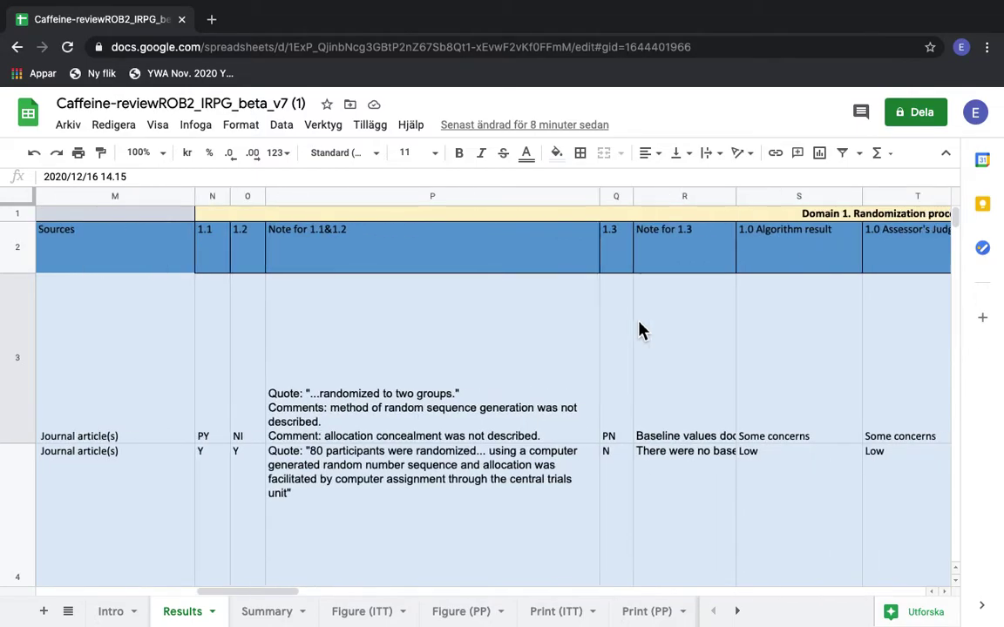
scroll(638, 329, "right", 2)
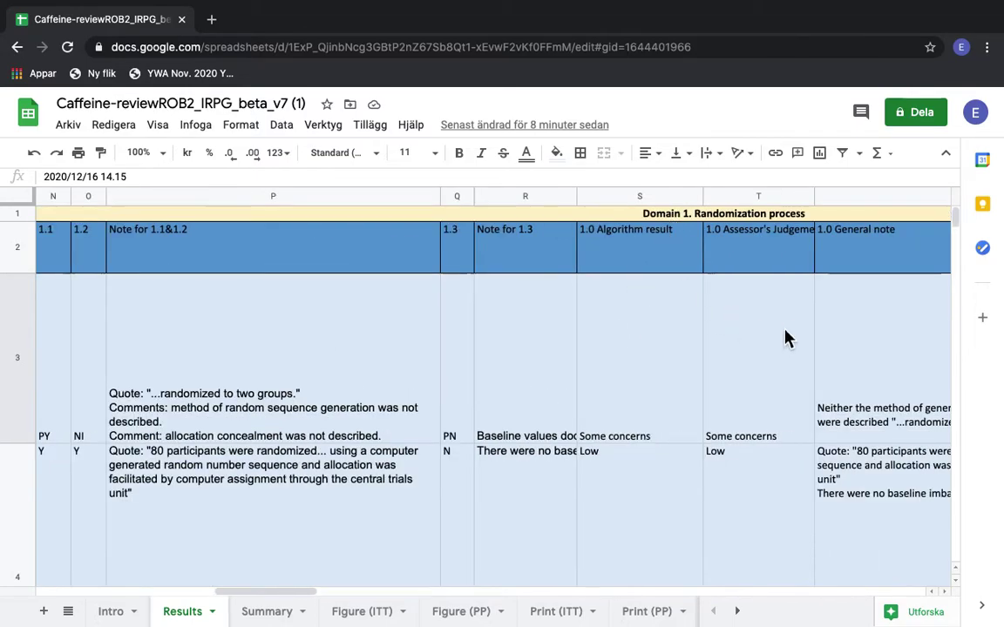
scroll(689, 329, "right", 2)
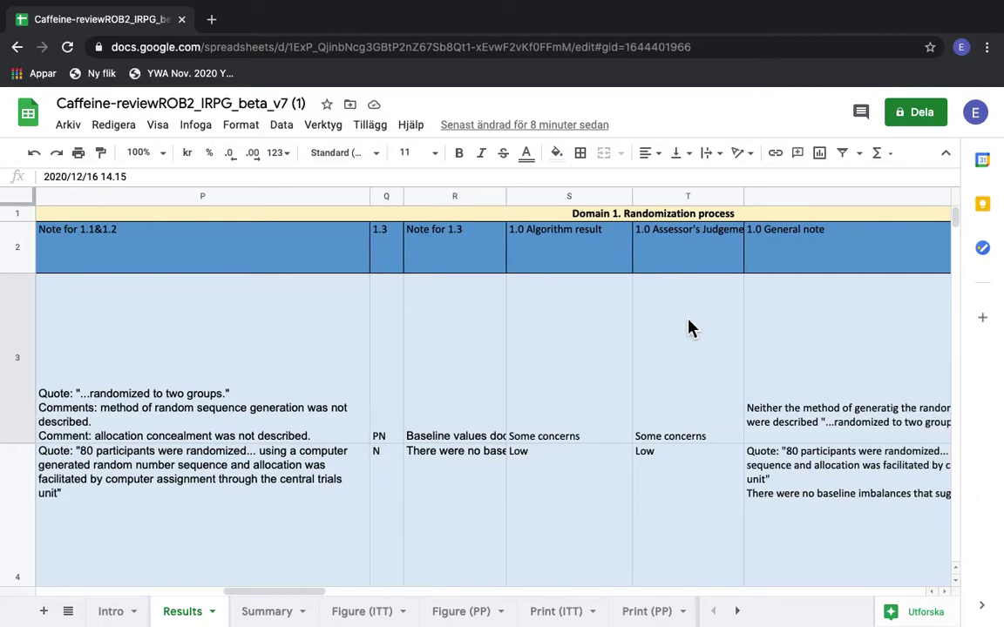
scroll(688, 329, "right", 3)
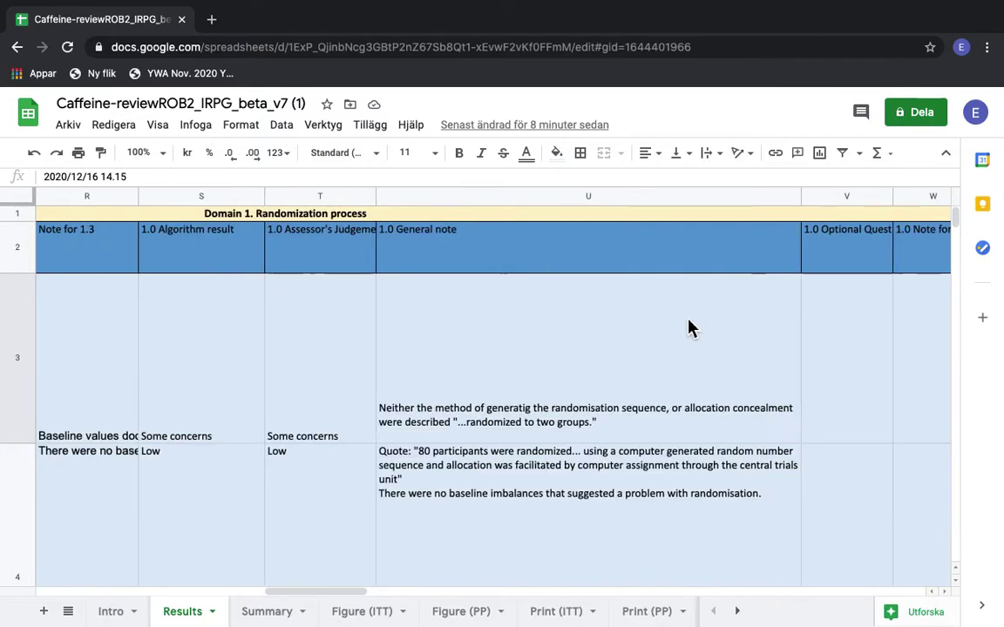
scroll(688, 329, "left", 1)
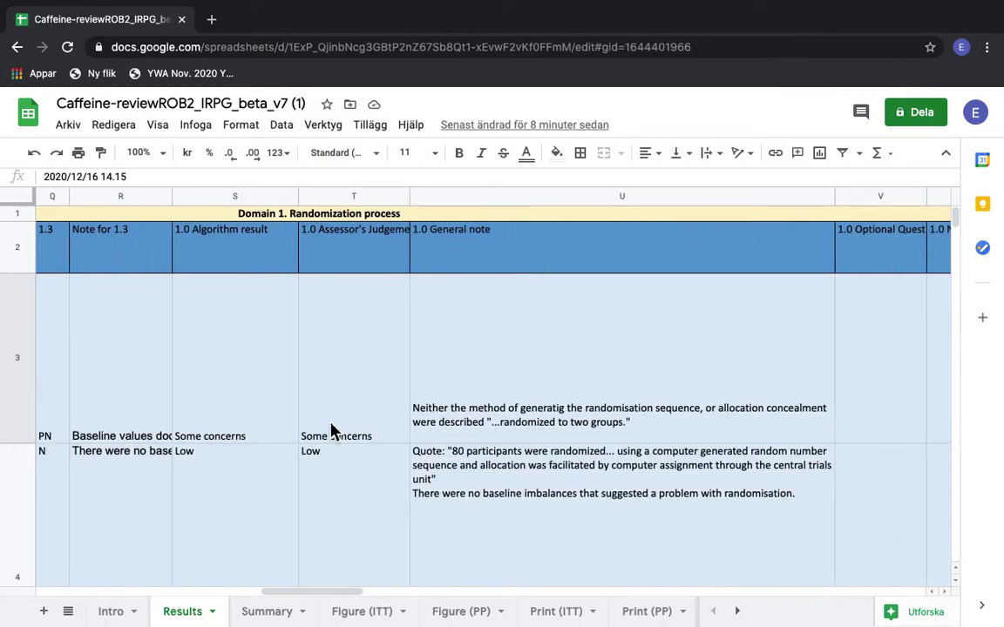
left_click(556, 411)
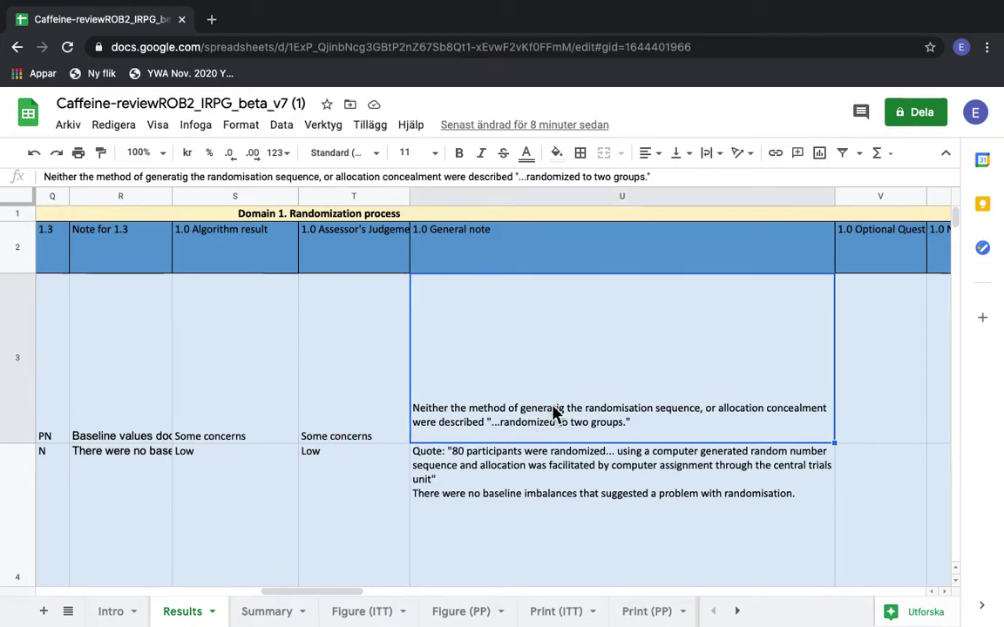
double_click(555, 411)
left_click_drag(576, 298, 390, 264)
key("super+c")
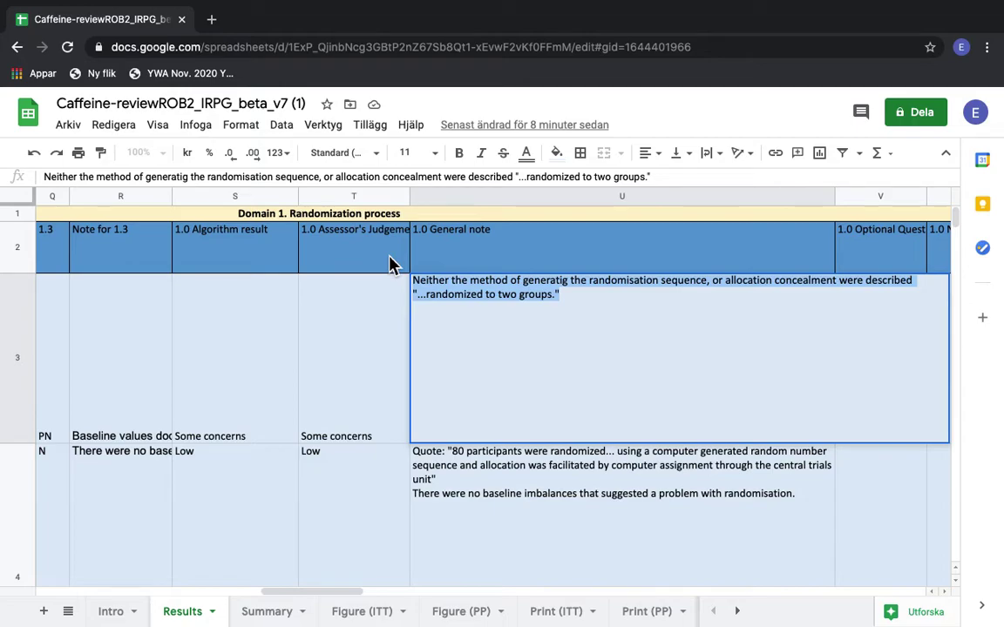
key("ctrl+Left")
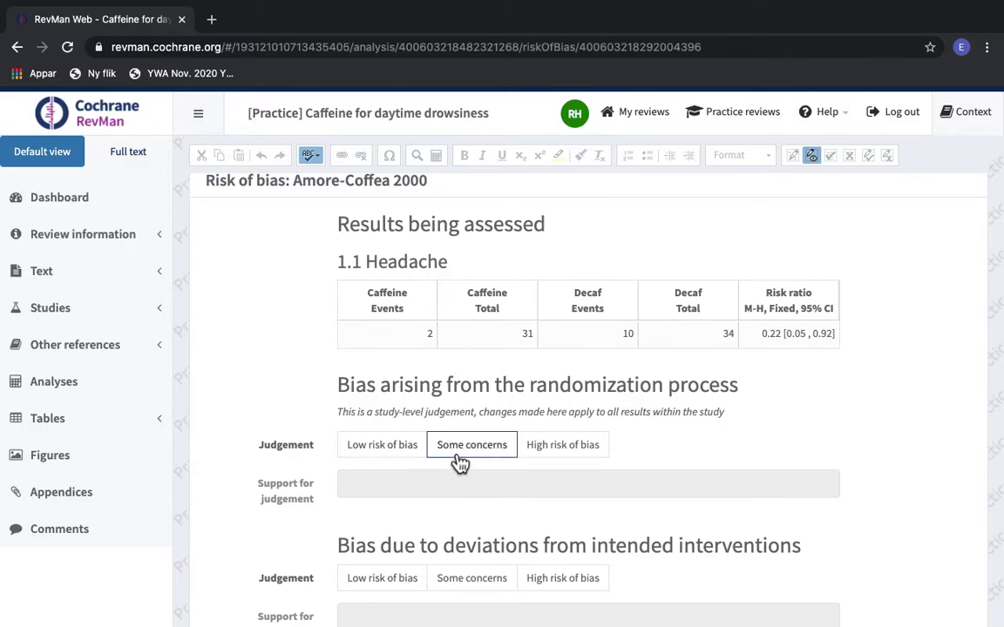
Step: Rate Amore-Coffea 2000 randomization as Some concerns, pasting the copied note as support
left_click(429, 439)
left_click(399, 488)
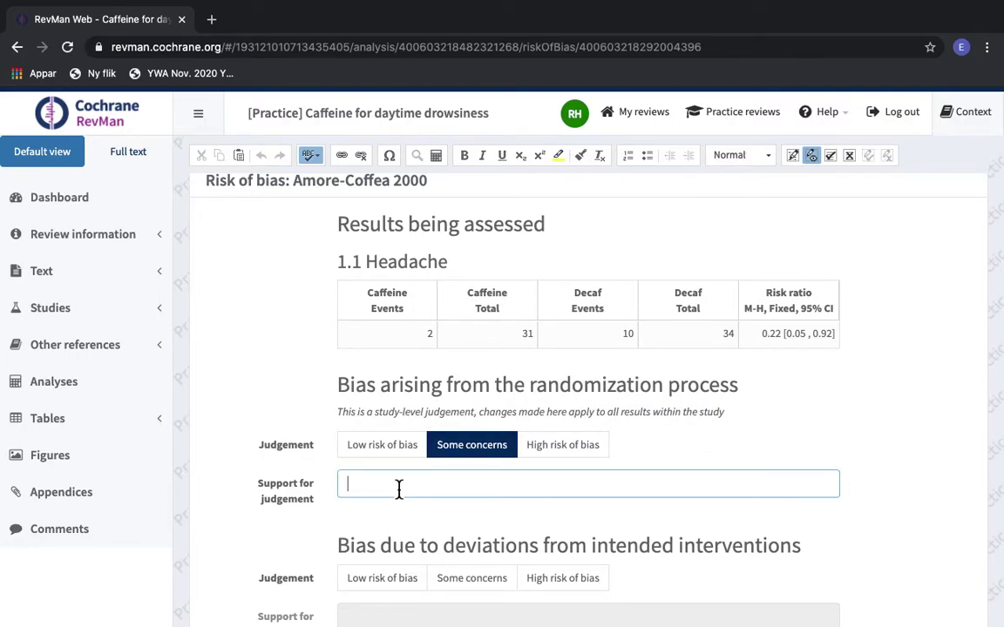
key("super+v")
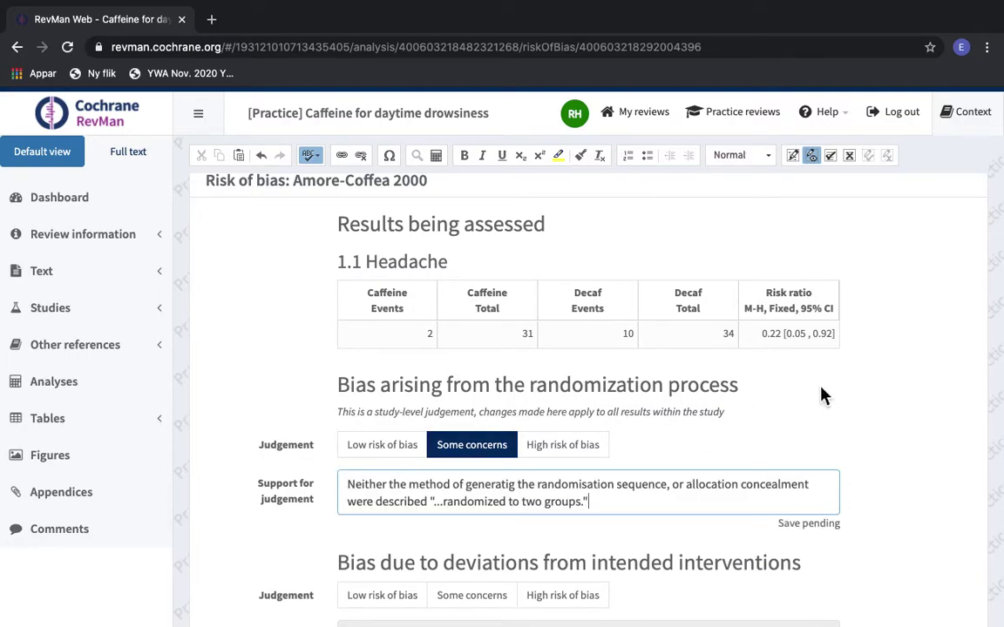
key("super+Tab")
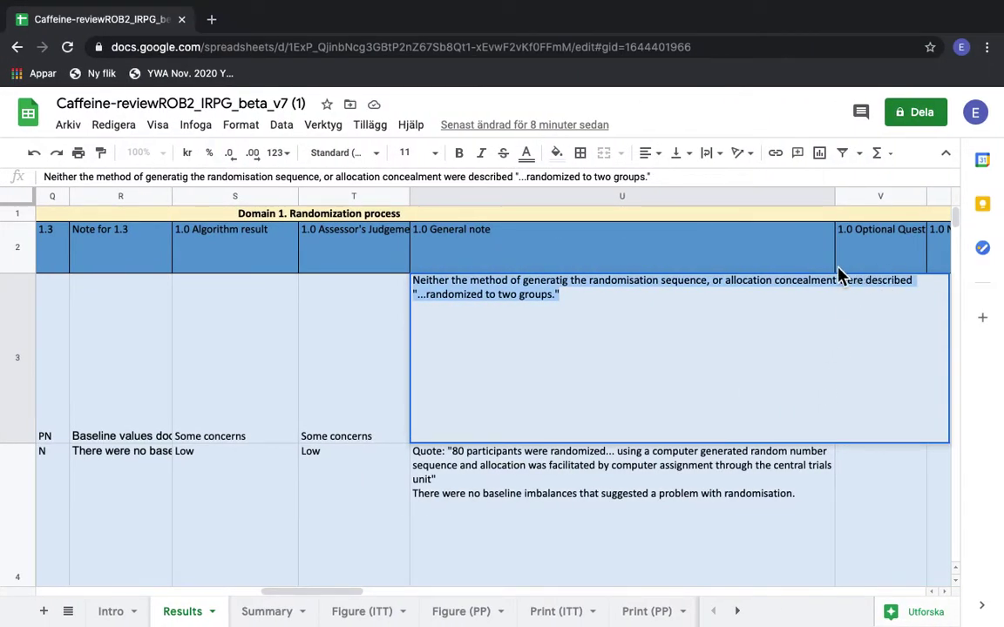
Step: Check Amore Coffea 2000's Domain 2 answers around spreadsheet cell AA3
scroll(839, 275, "right", 3)
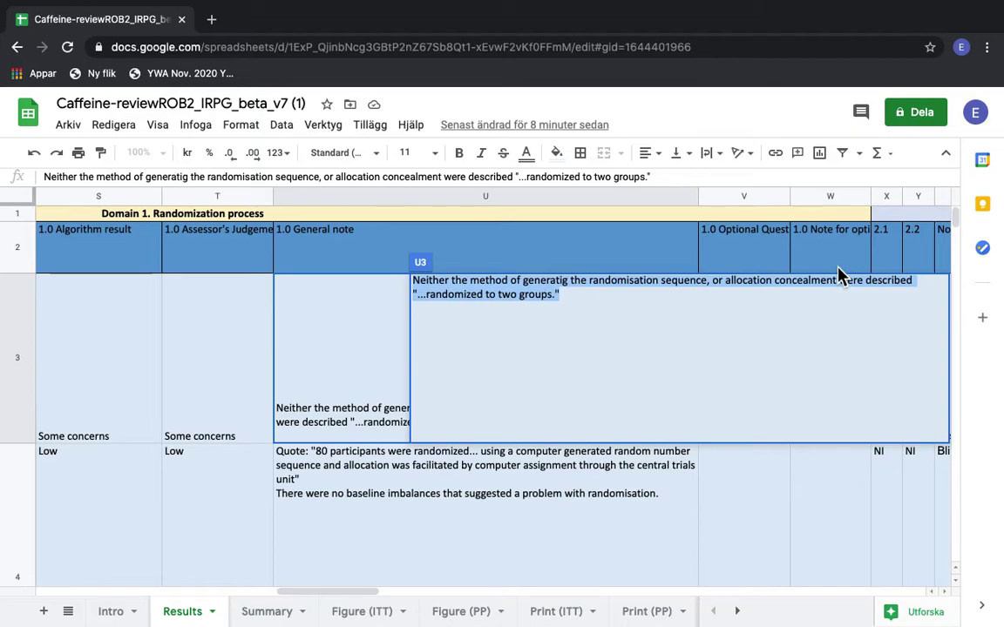
scroll(839, 275, "right", 5)
left_click(409, 318)
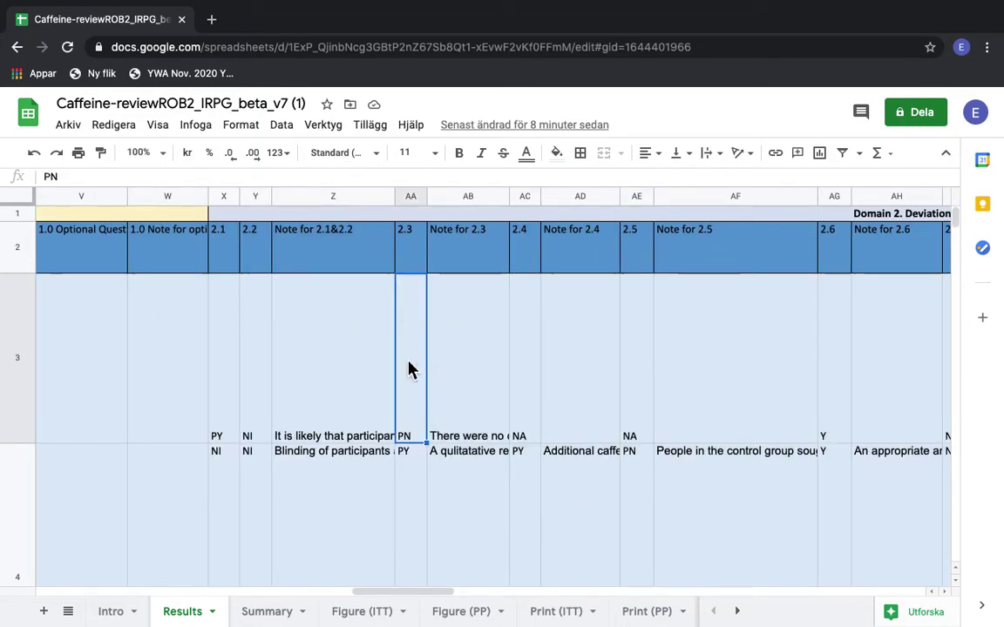
key("ctrl+Left")
Step: Rate deviations and missing data as Some concerns, outcome measurement Low risk, each supported by 'Test'
scroll(440, 554, "down", 3)
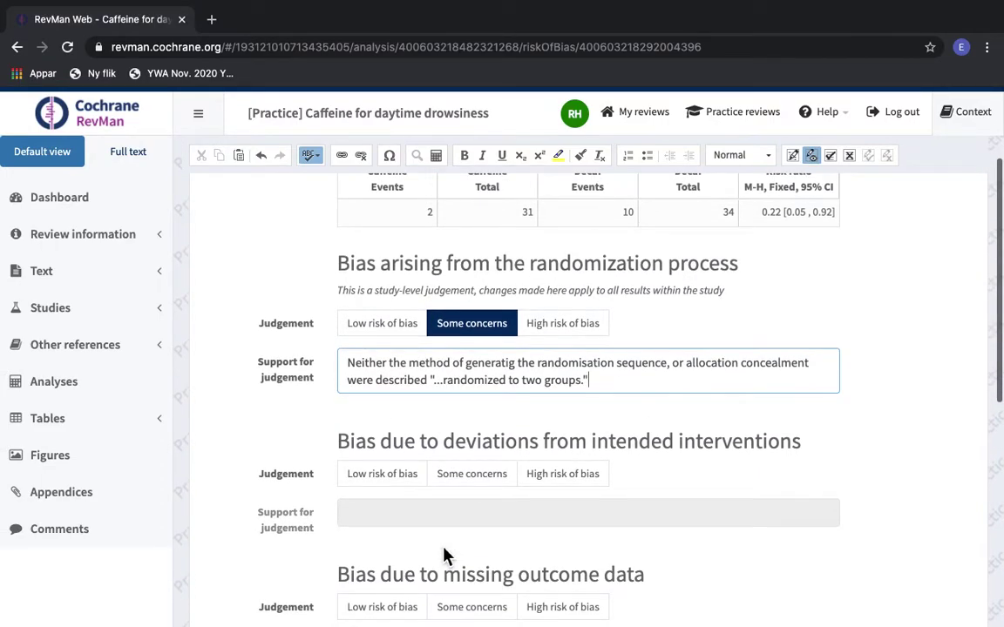
left_click(450, 472)
left_click(401, 523)
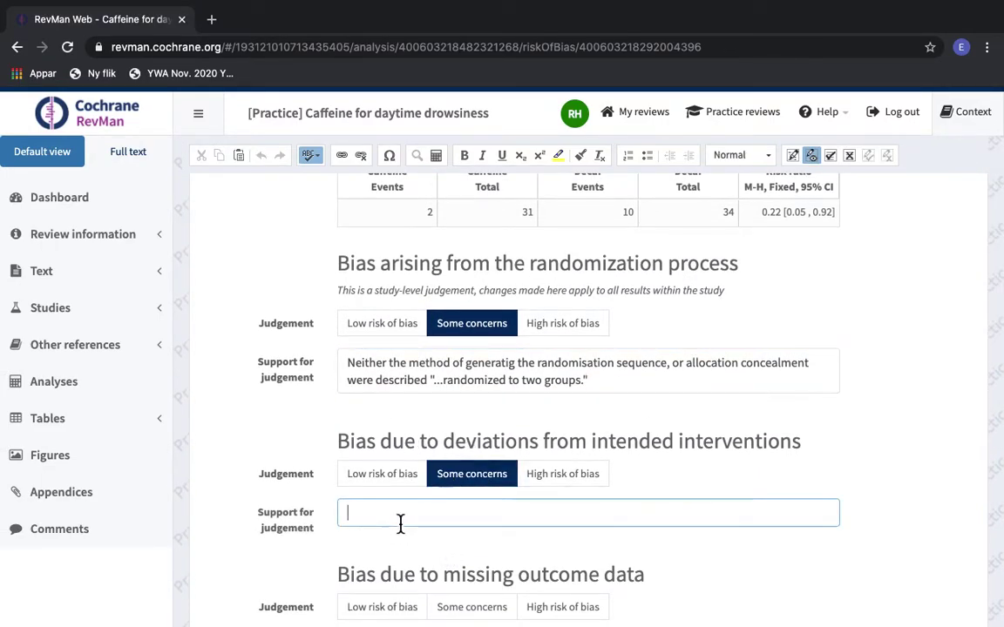
type("Test")
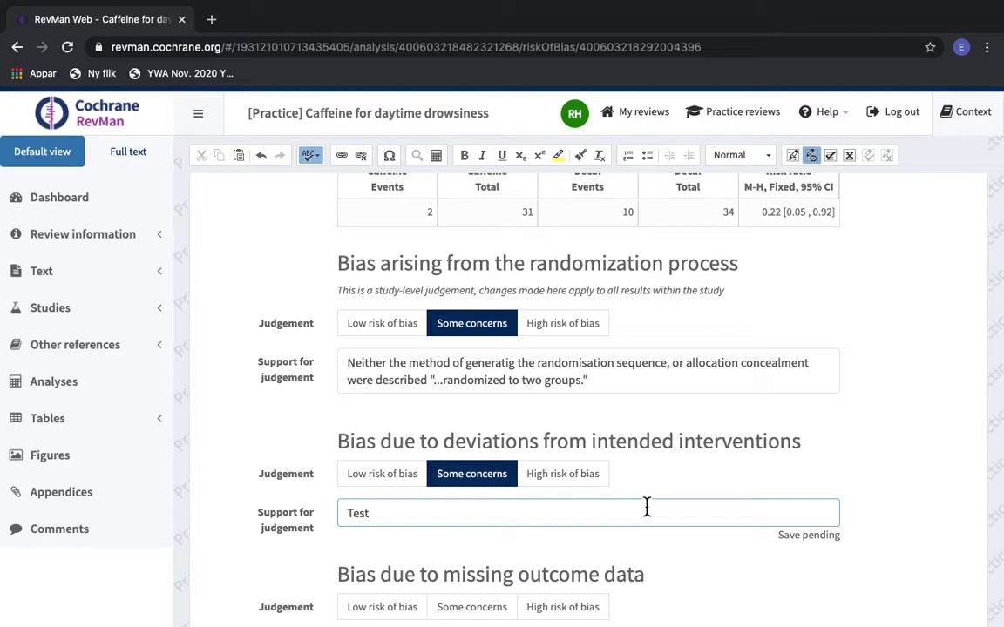
scroll(646, 511, "down", 3)
left_click(479, 493)
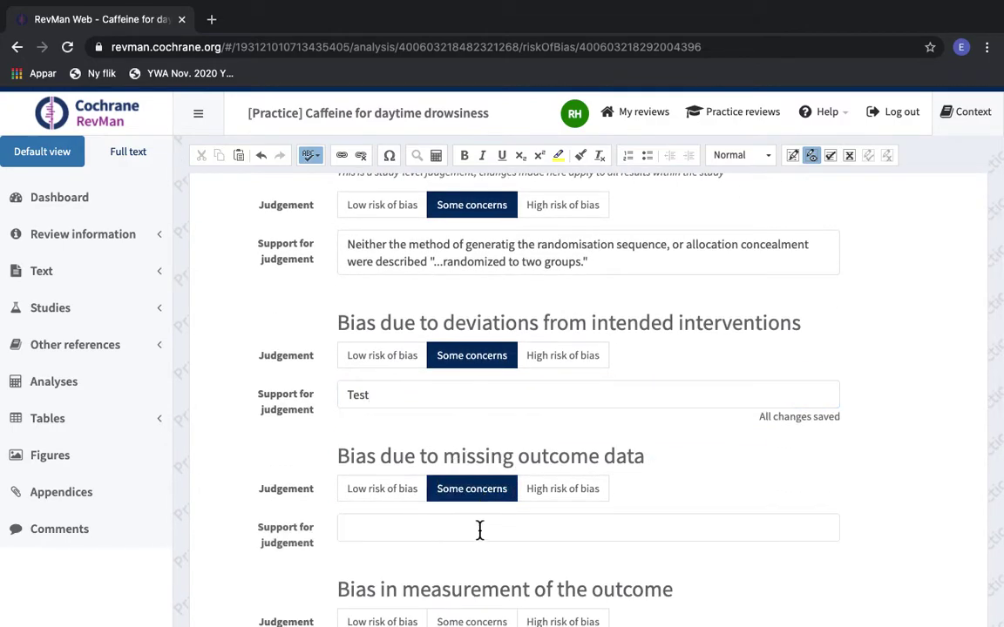
left_click(455, 534)
type("Test")
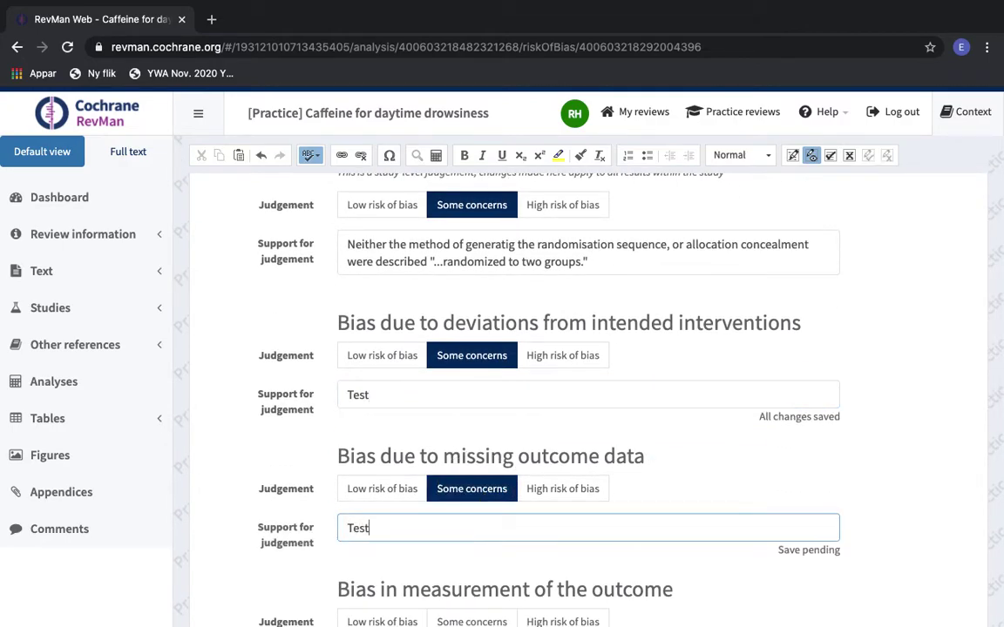
scroll(381, 523, "down", 2)
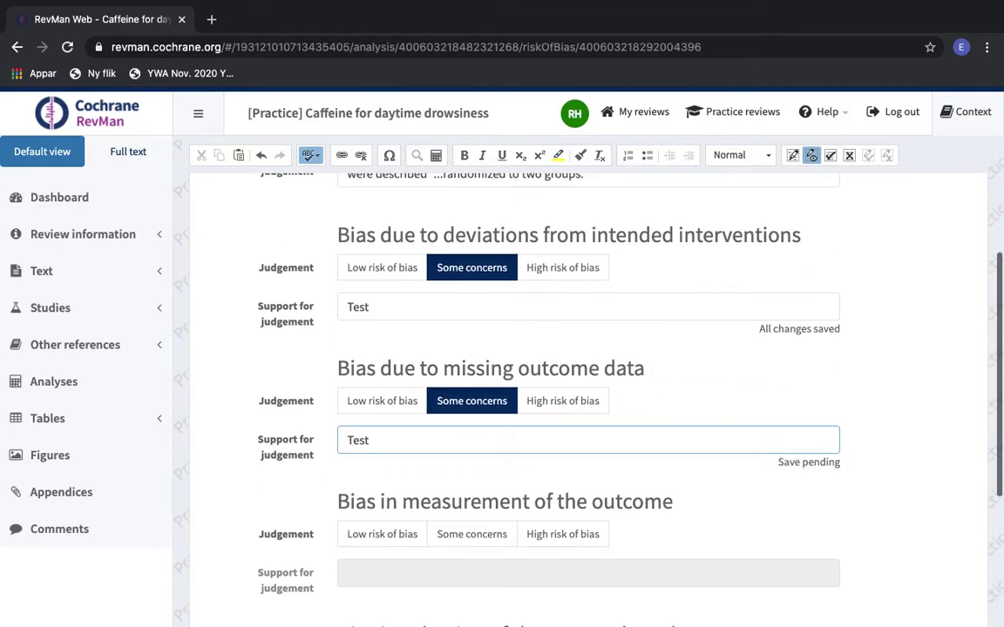
left_click(377, 541)
left_click(377, 564)
type("Test")
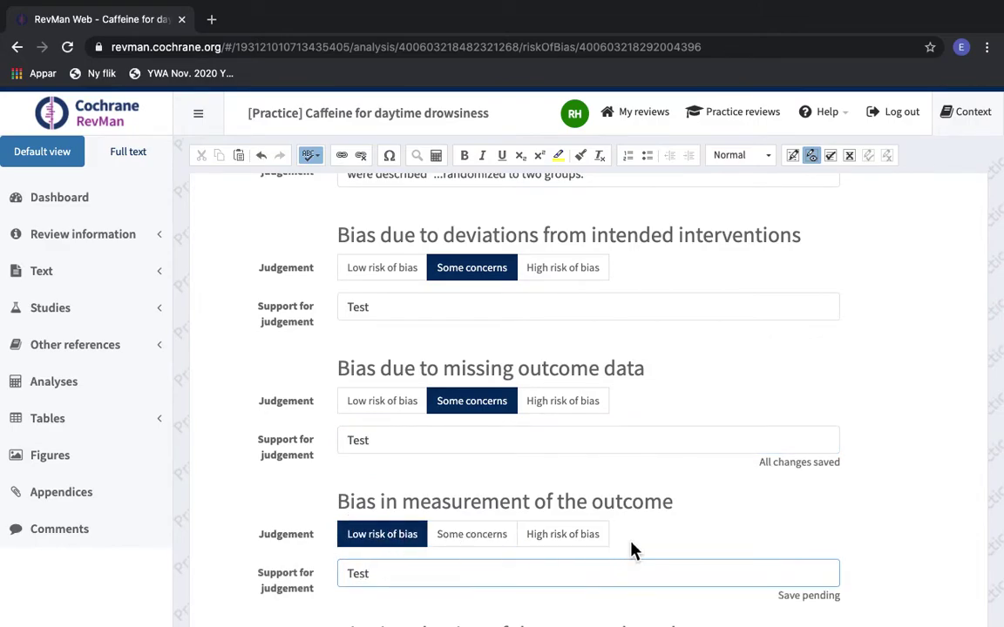
Step: Rate reported-result selection and overall bias as High risk with 'Test' support
scroll(631, 544, "down", 2)
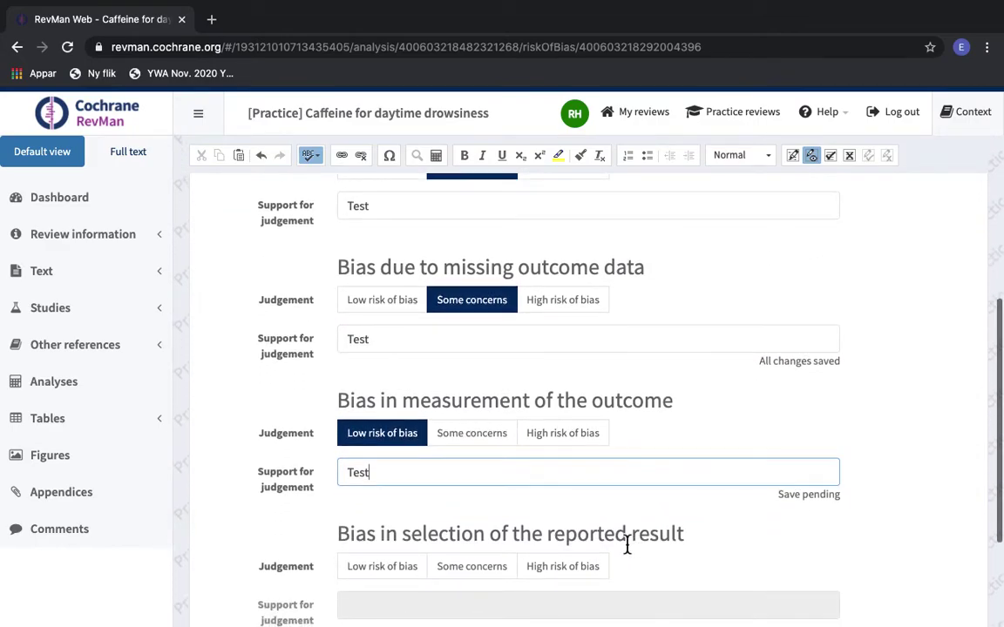
left_click(560, 568)
left_click(463, 601)
type("Test")
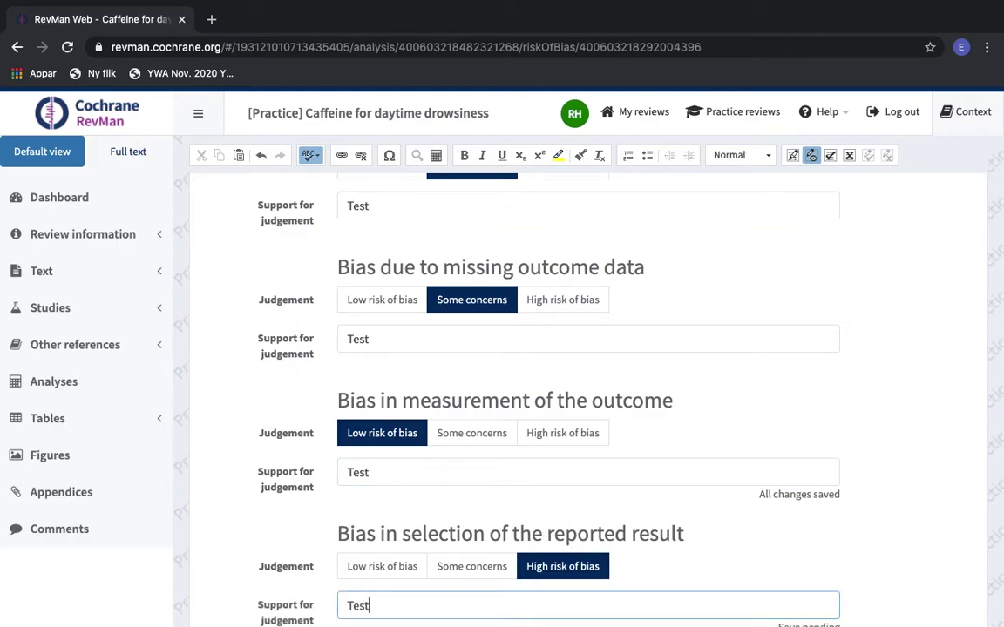
scroll(694, 513, "down", 2)
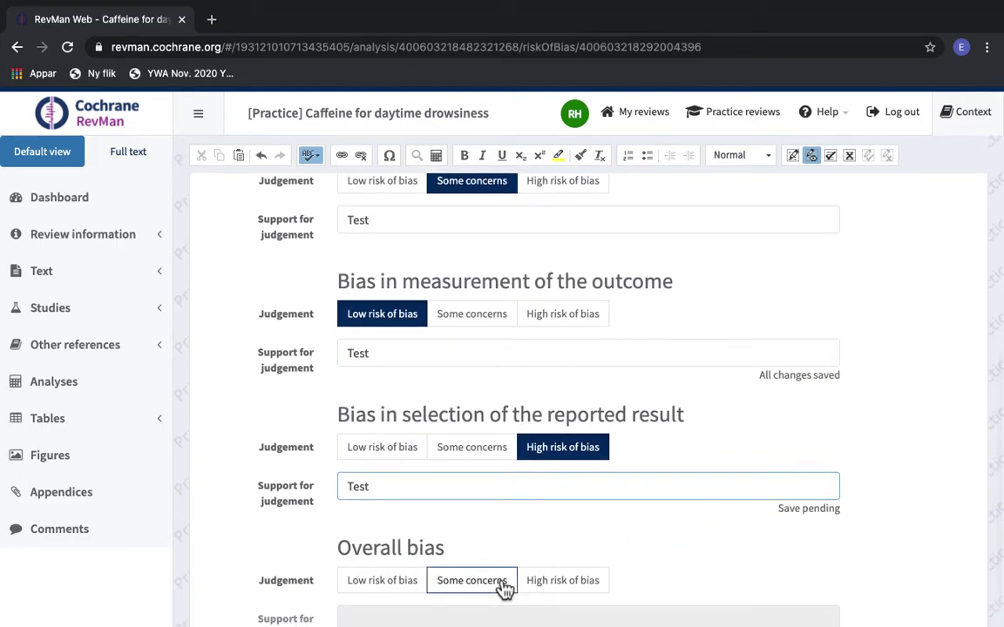
left_click(563, 584)
scroll(459, 542, "down", 1)
left_click(419, 562)
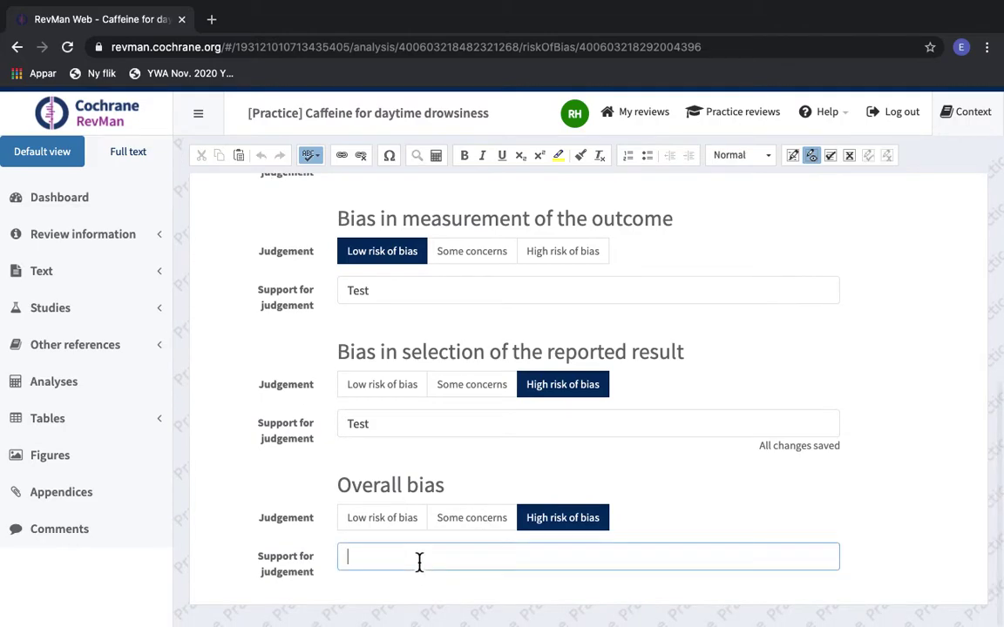
type("Test")
scroll(307, 365, "up", 5)
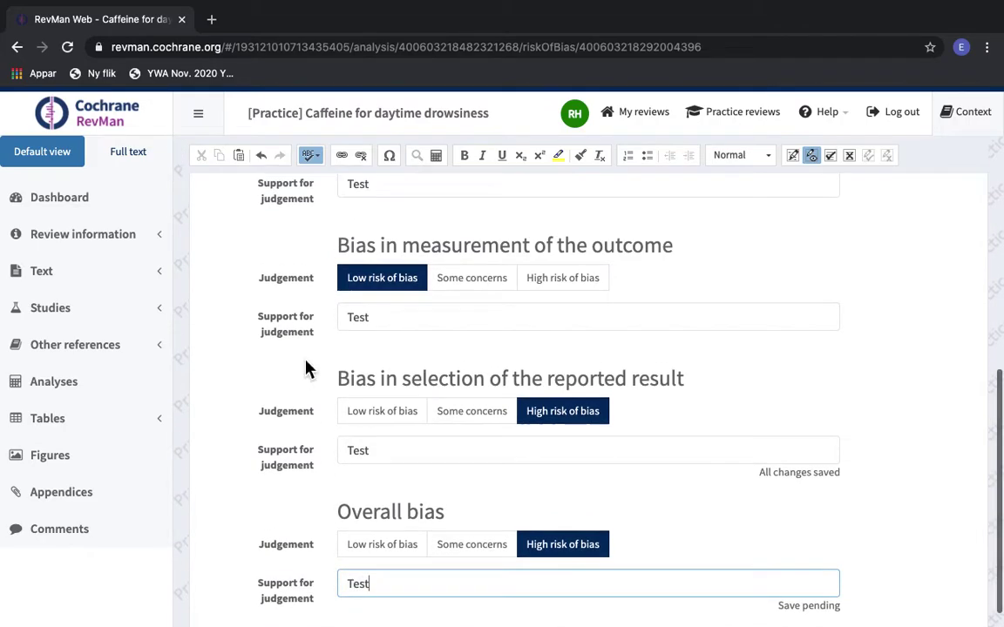
scroll(307, 366, "up", 5)
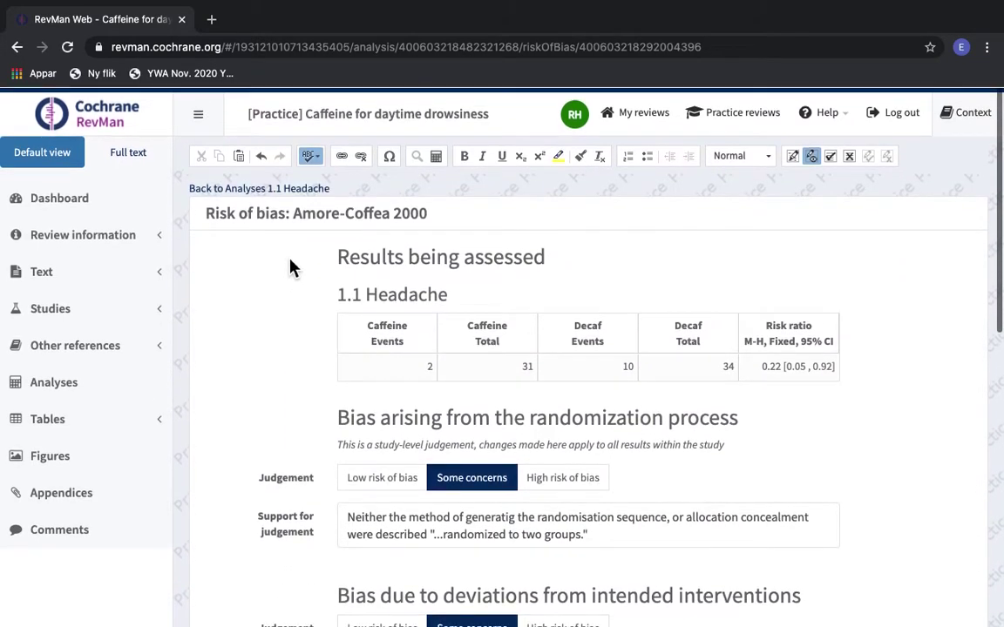
left_click(286, 190)
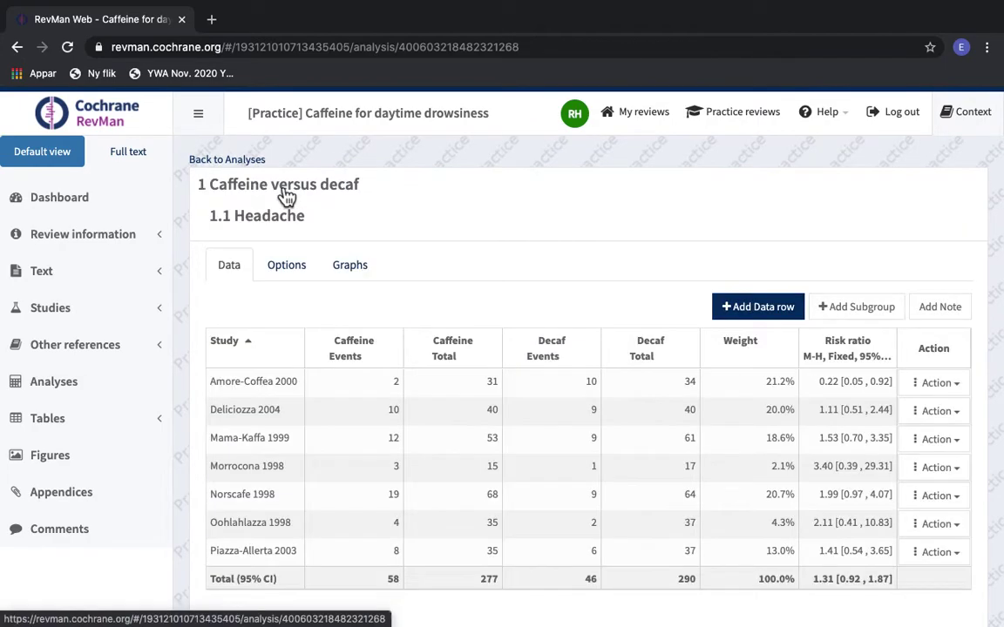
Step: Add the risk of bias summary columns A–F to the 1.1 Headache forest plot
left_click(365, 276)
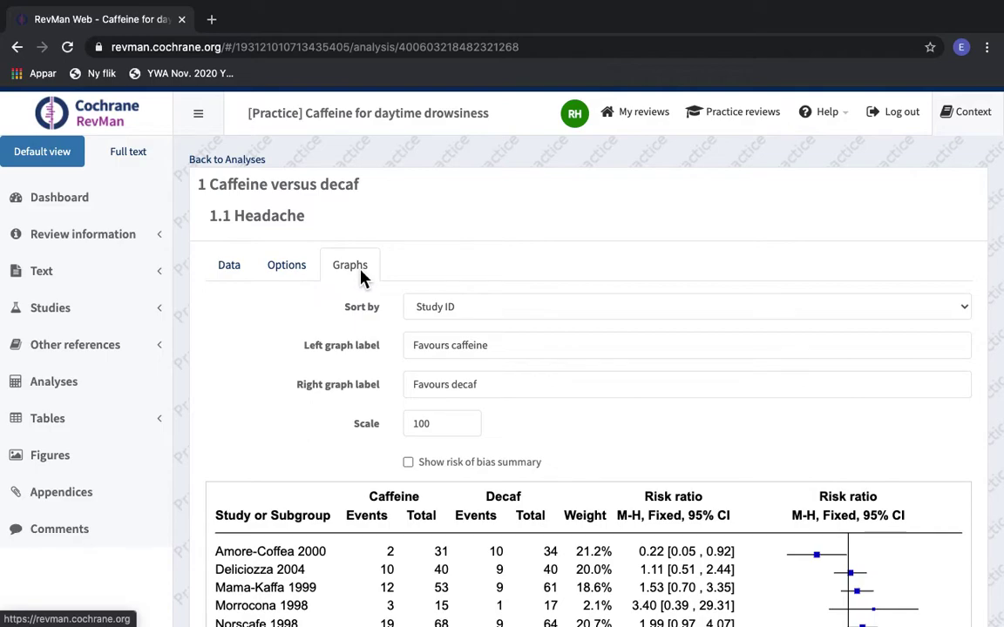
scroll(643, 447, "down", 2)
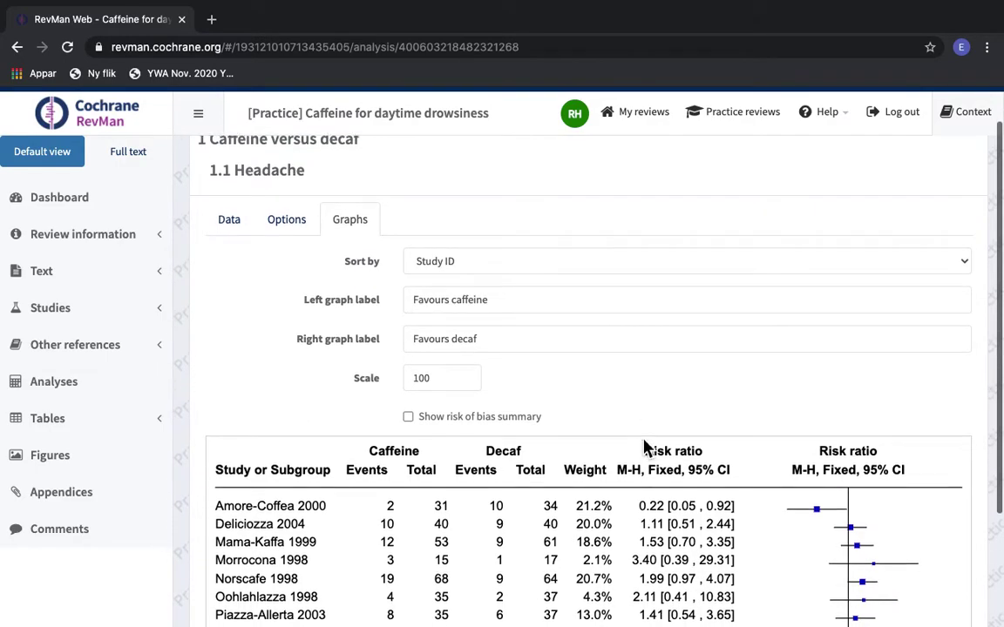
scroll(645, 447, "down", 3)
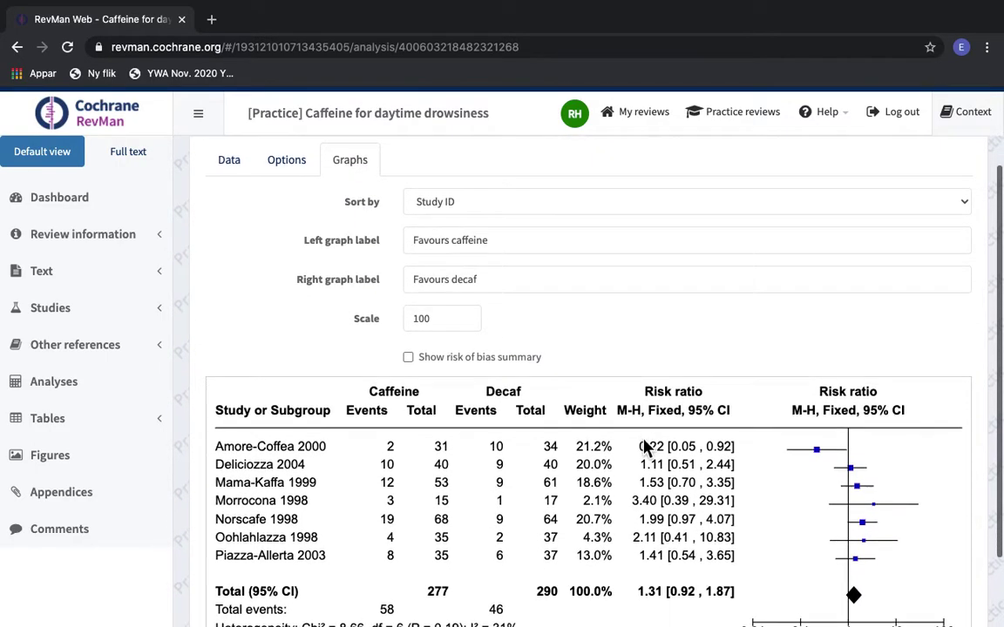
left_click(410, 358)
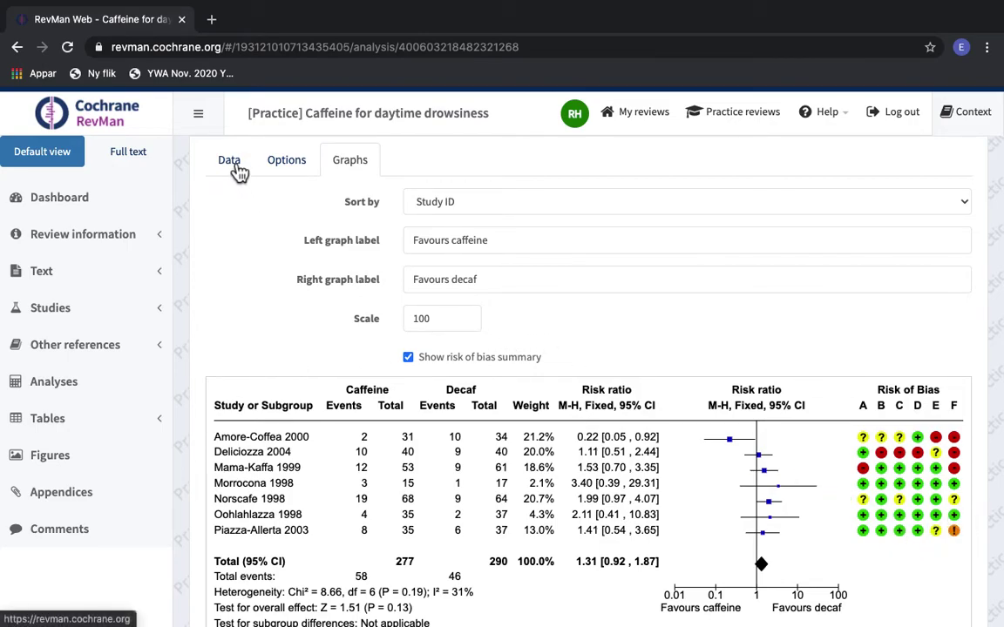
Step: Change Piazza-Allerta 2003's overall risk of bias judgement to Some concerns
left_click(230, 162)
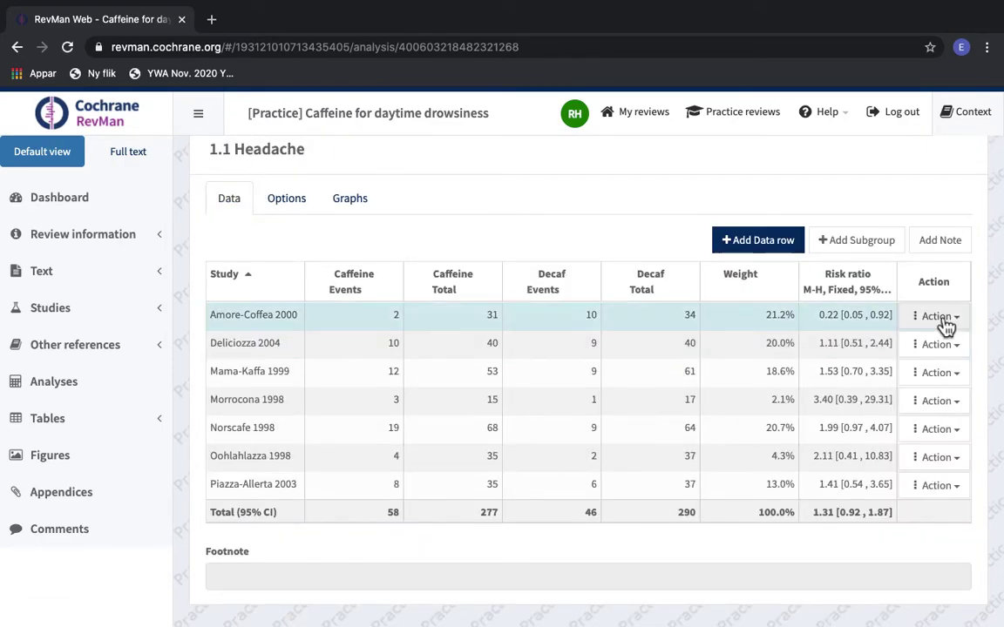
left_click(938, 486)
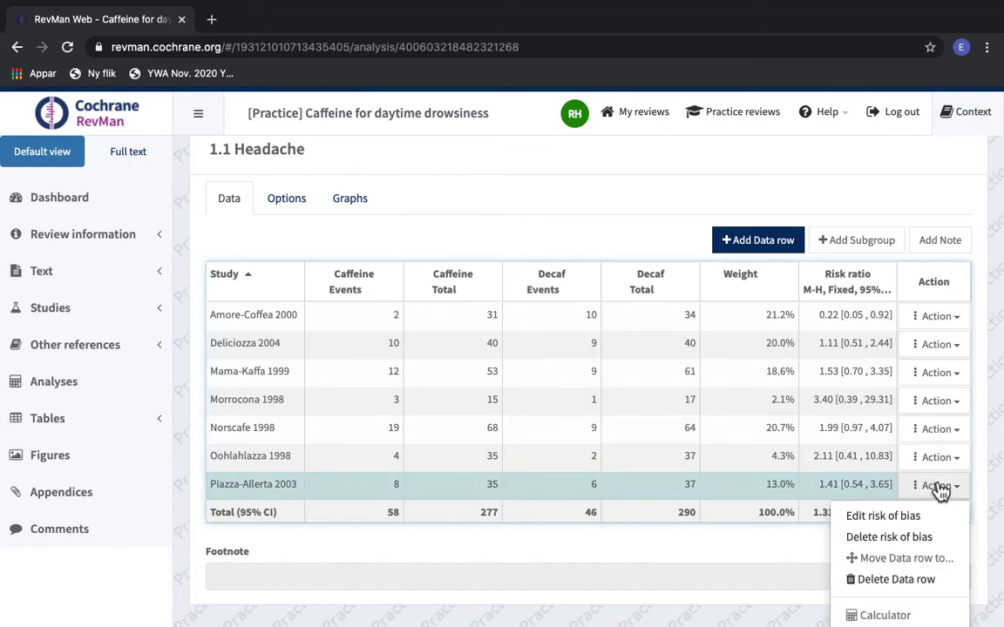
scroll(784, 562, "down", 1)
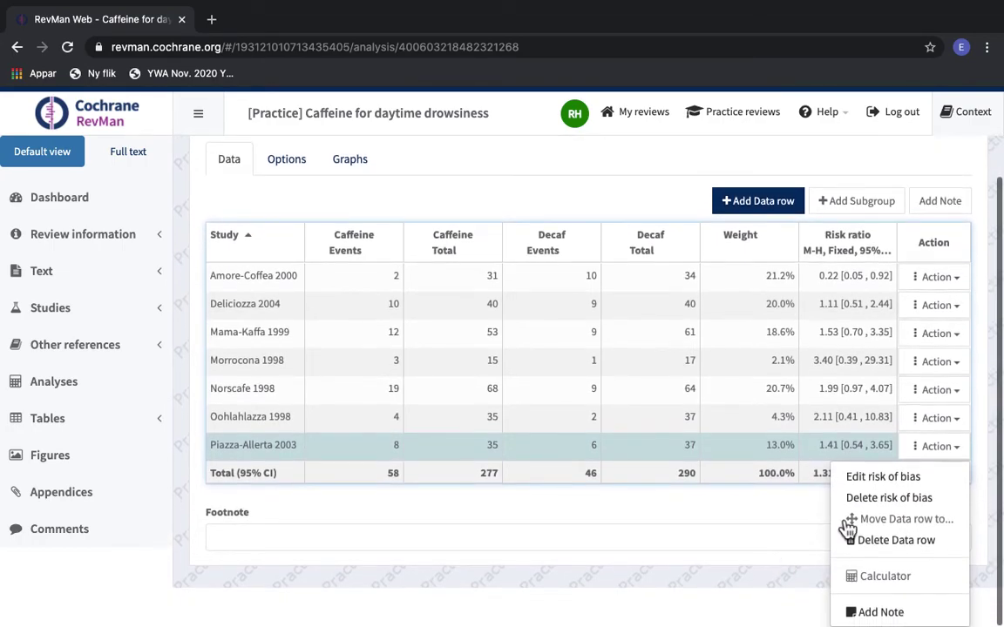
left_click(885, 482)
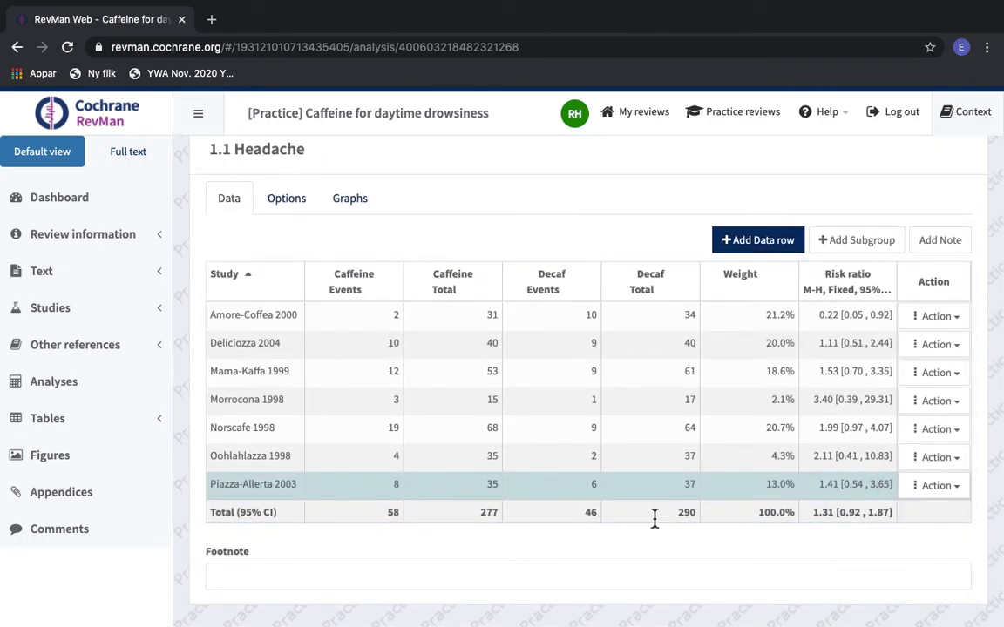
scroll(597, 483, "down", 10)
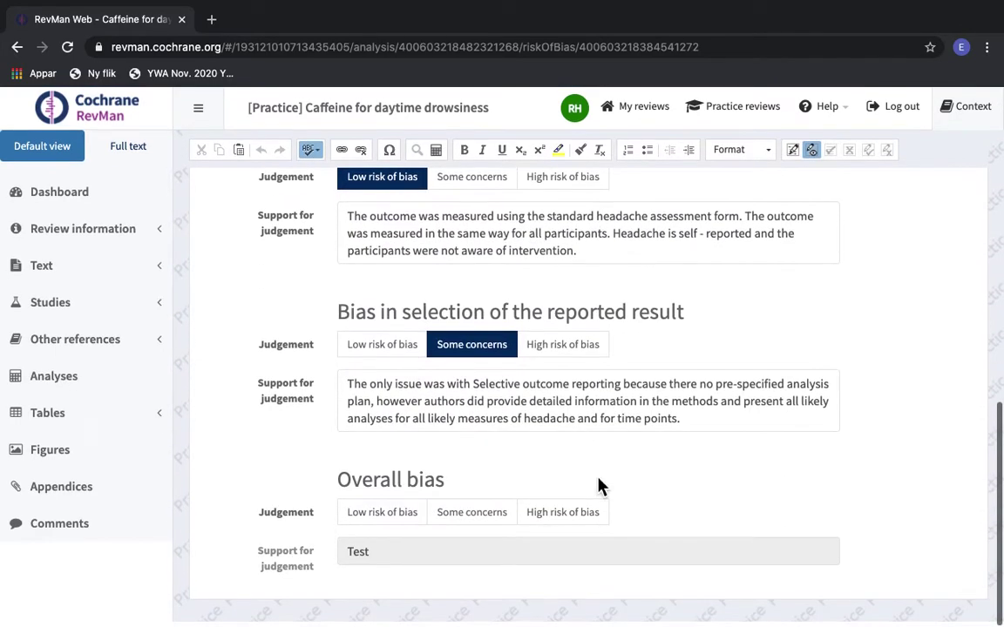
left_click(452, 522)
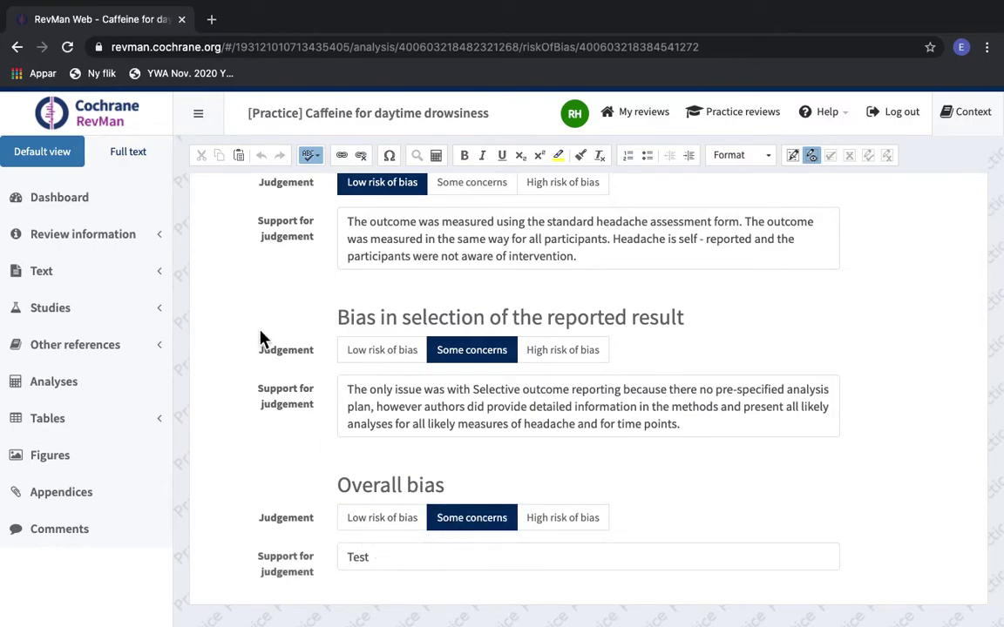
scroll(263, 336, "up", 5)
scroll(262, 339, "up", 3)
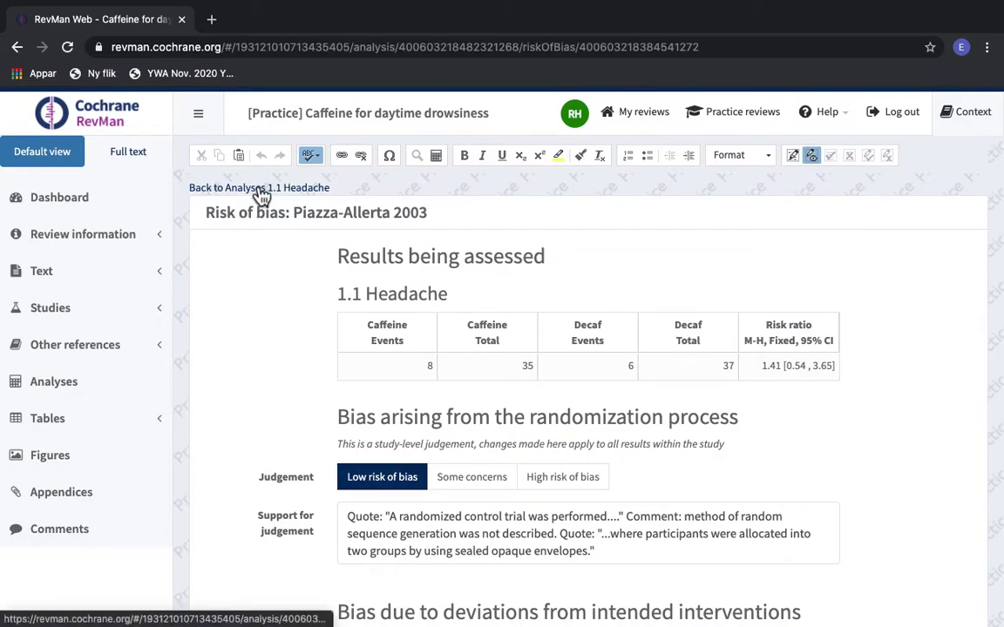
left_click(261, 190)
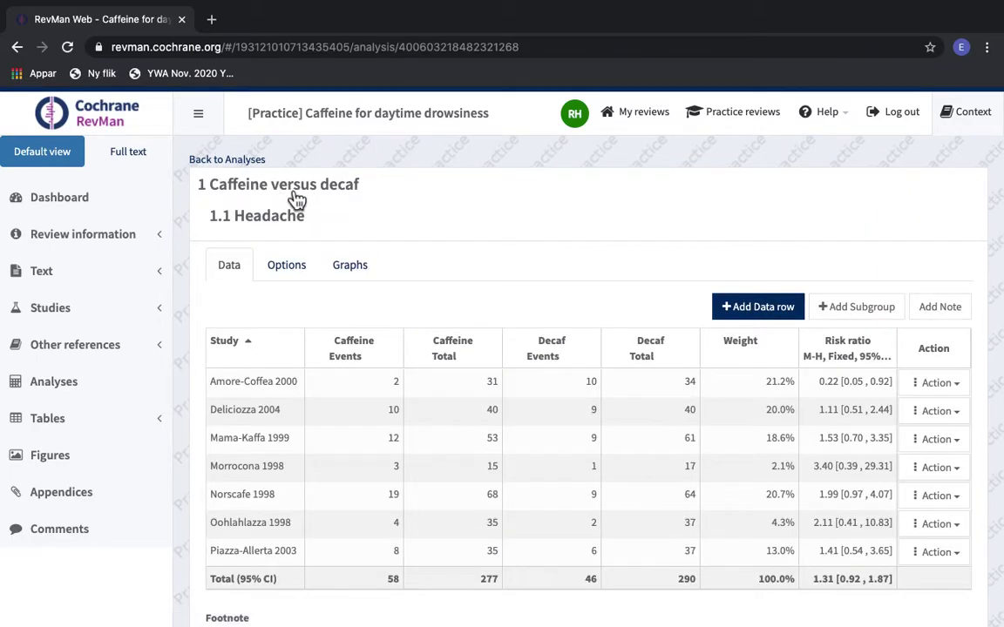
Step: Review the Headache forest plot's risk of bias summary, now showing Piazza-Allerta 2003 as Some concerns
left_click(353, 268)
scroll(680, 324, "down", 3)
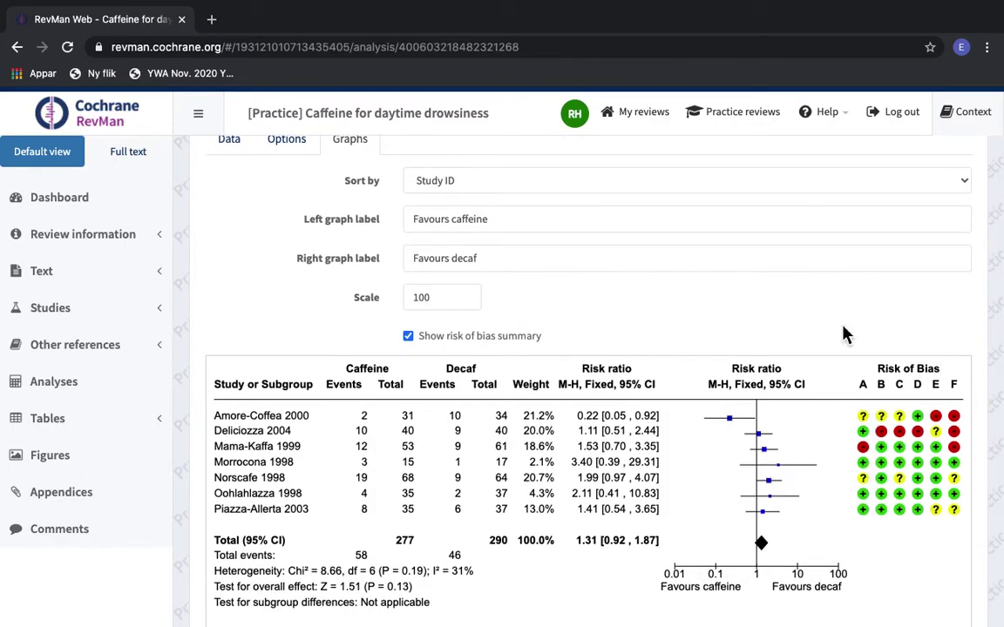
scroll(302, 322, "up", 2)
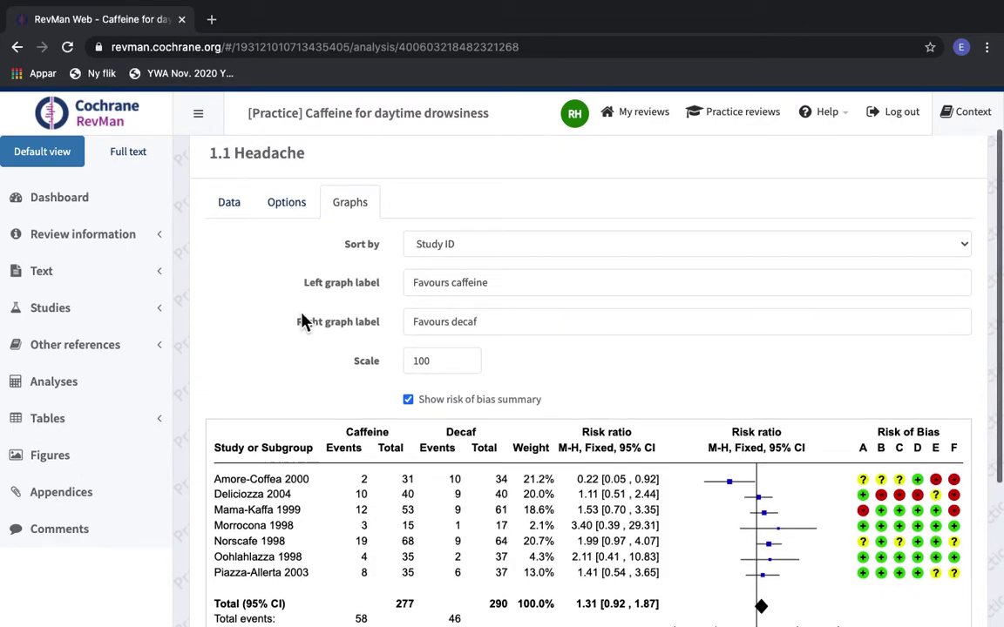
scroll(303, 322, "up", 1)
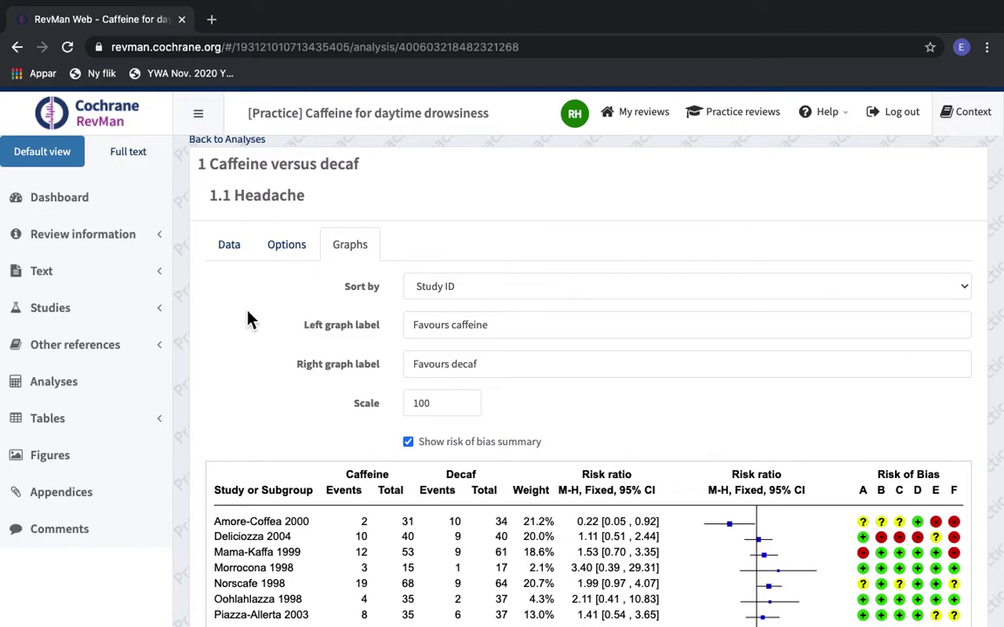
Step: From the Dashboard, tag the current review version with the description 'Entered risk of bias' (version 1.0.2)
left_click(75, 201)
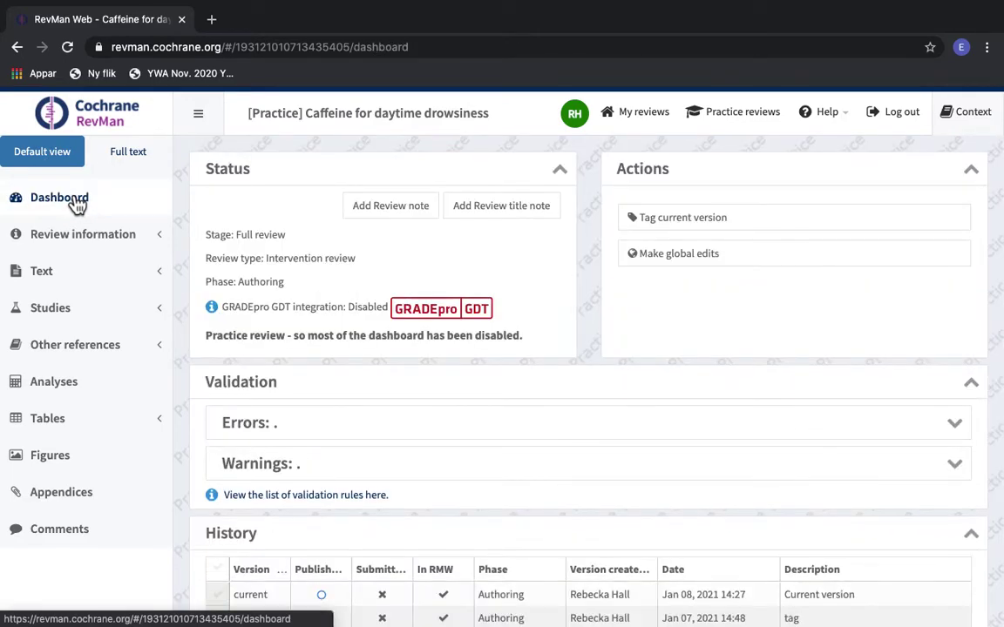
scroll(695, 356, "down", 2)
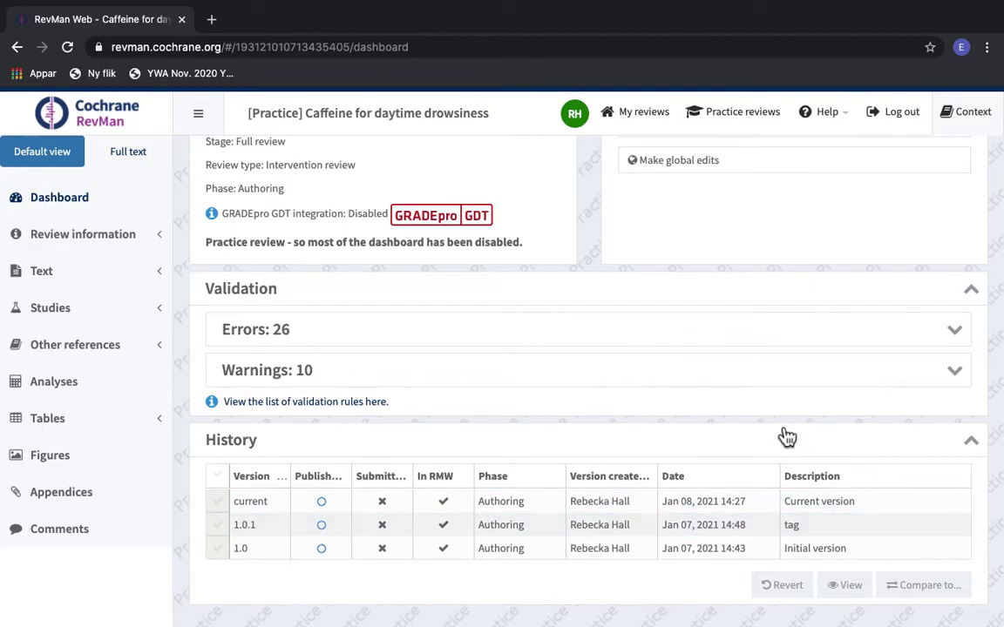
scroll(822, 285, "up", 2)
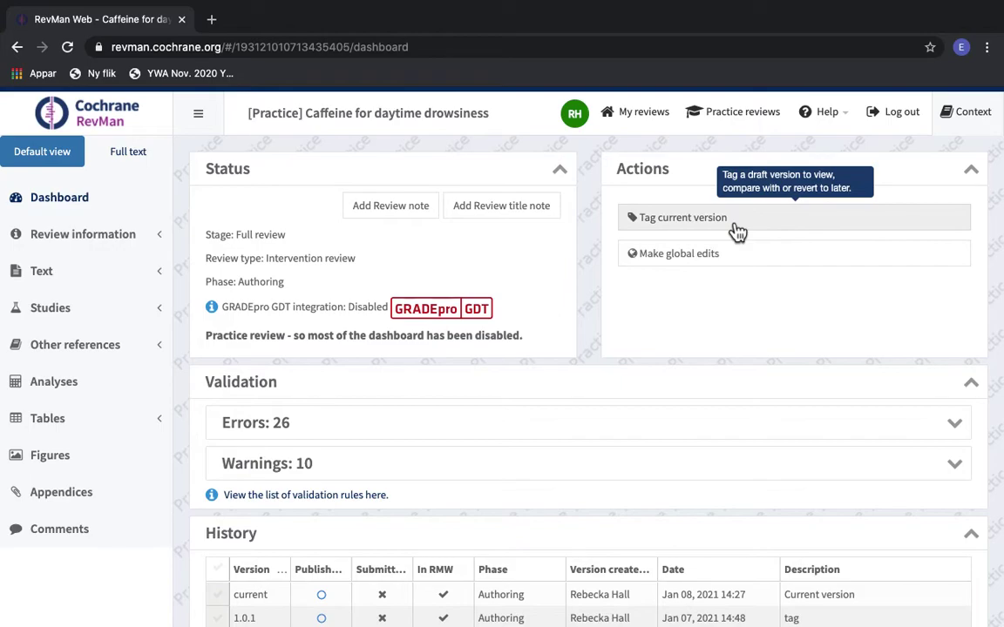
left_click(738, 226)
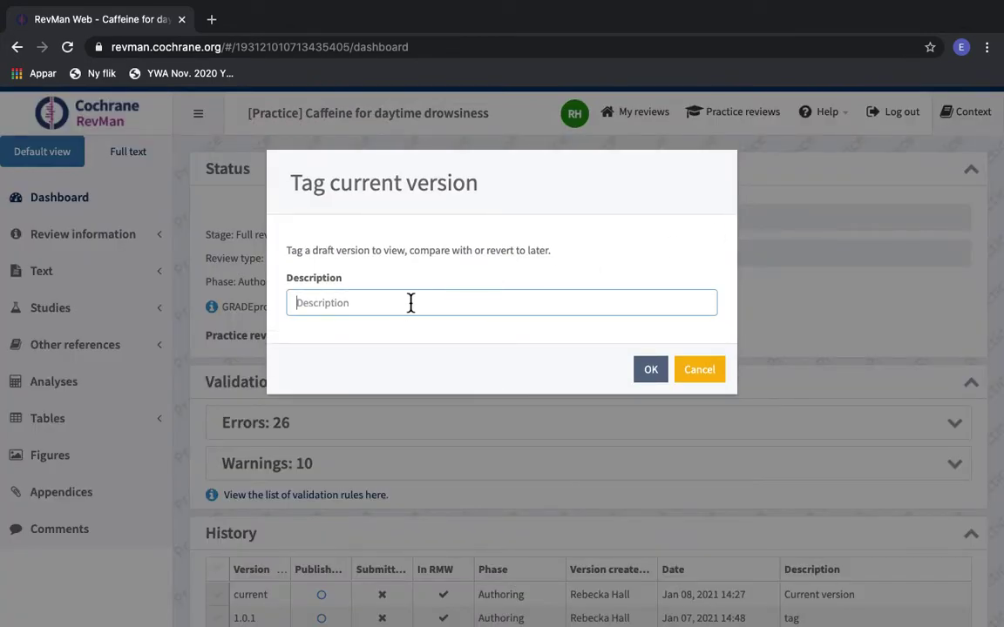
left_click(394, 310)
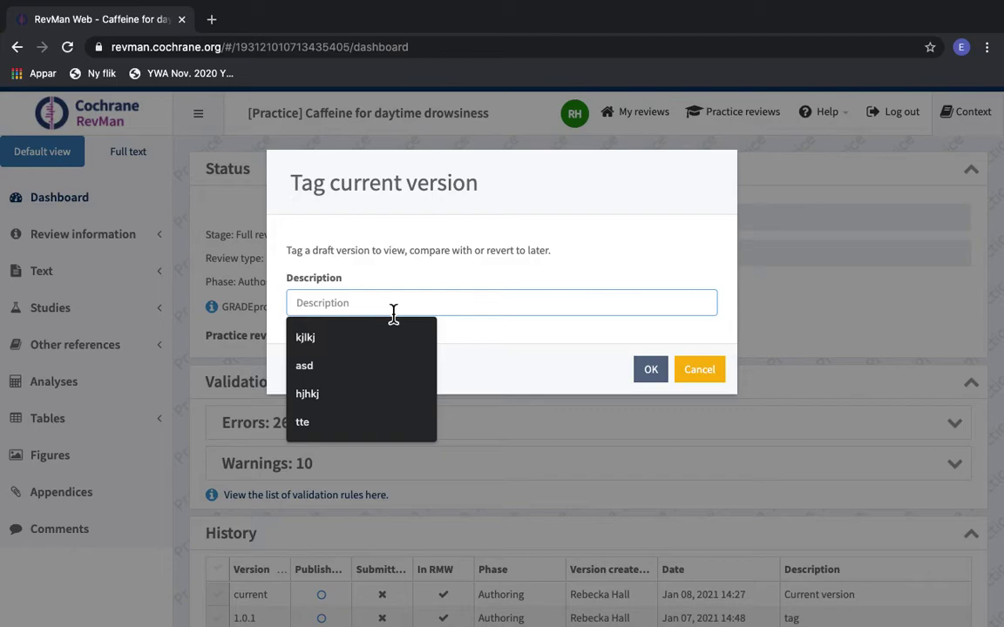
type("Entered risk of bias")
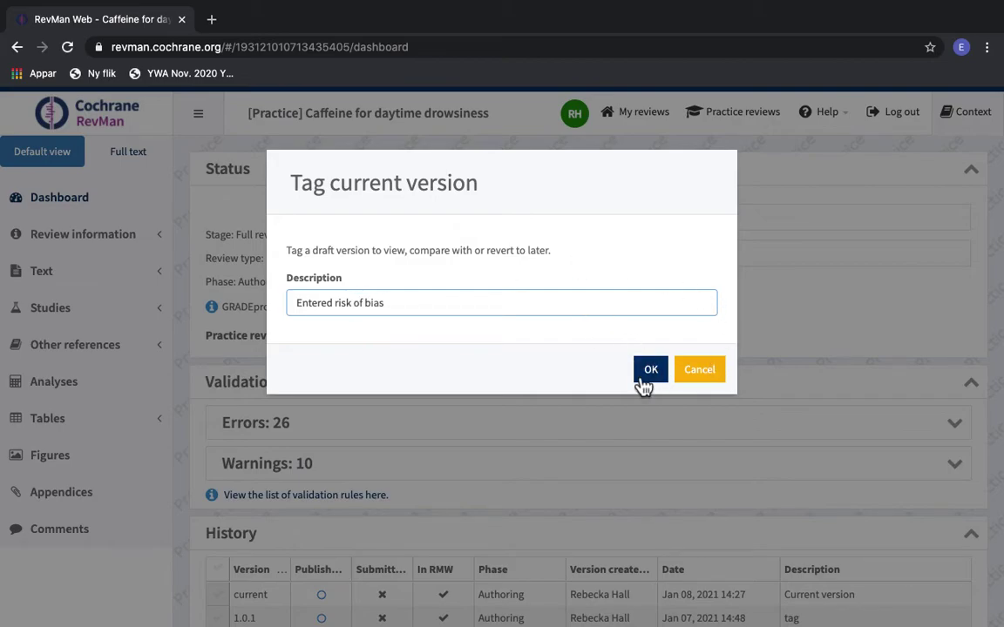
left_click(649, 373)
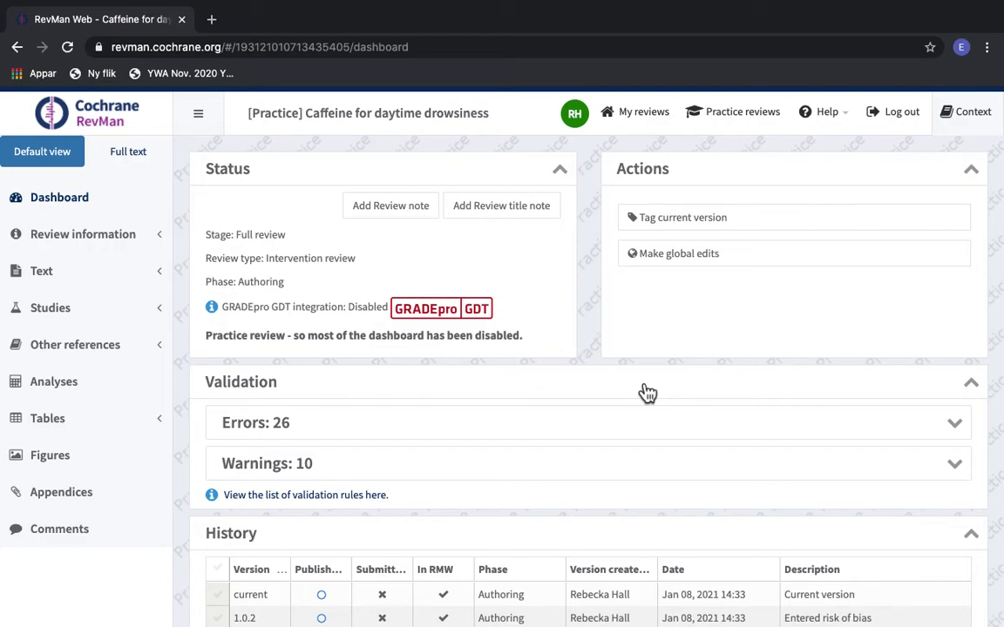
Step: Select version 1.0.2 in the History table and open it for viewing
scroll(644, 392, "down", 3)
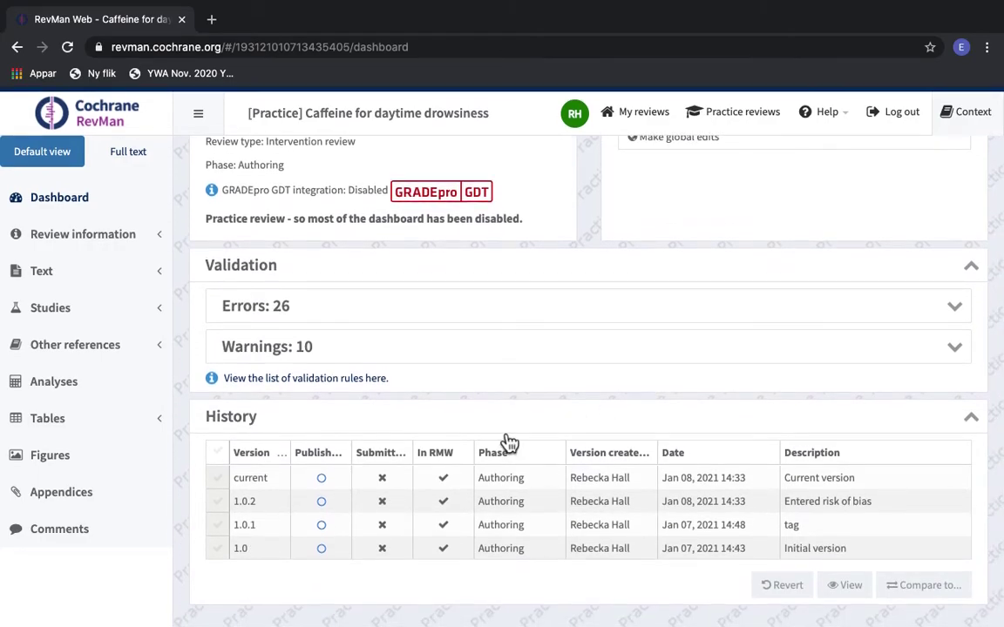
left_click(217, 501)
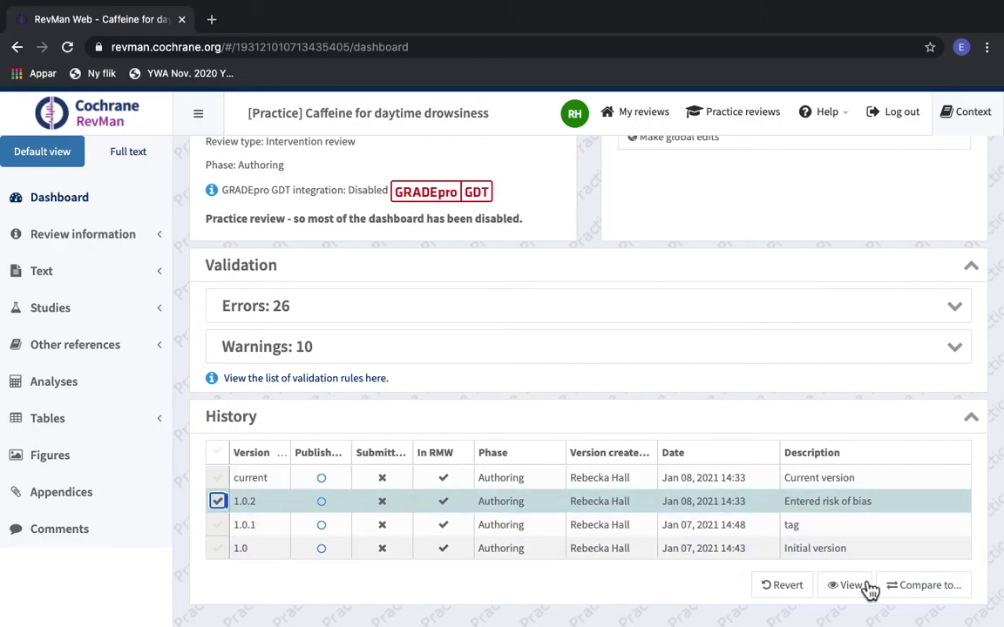
left_click(863, 589)
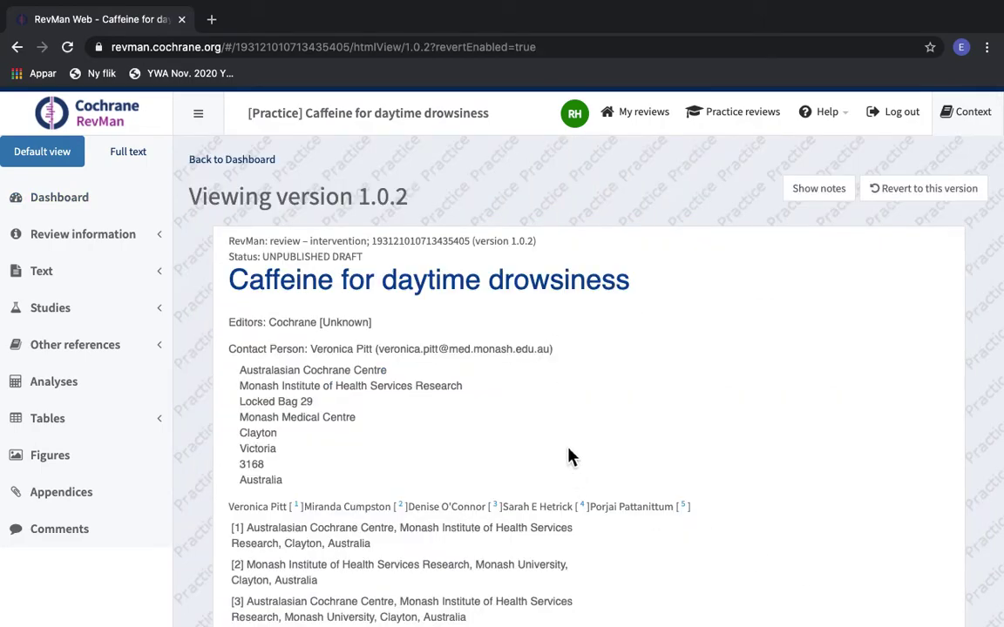
Step: Scroll down to the 'Risk of bias for analysis 1.1 Headache' table in version 1.0.2
scroll(735, 478, "down", 10)
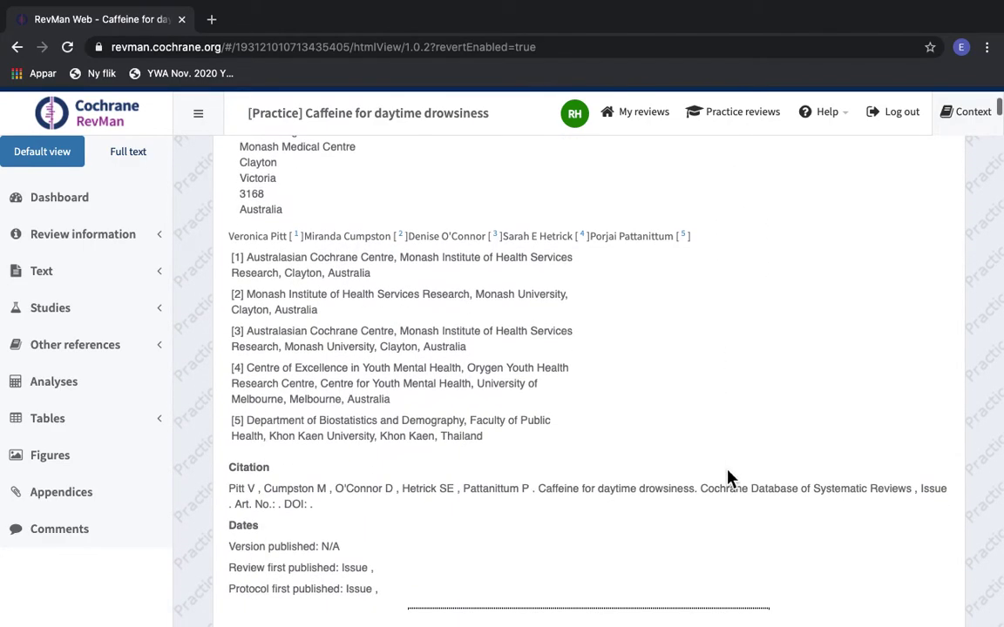
scroll(730, 478, "down", 15)
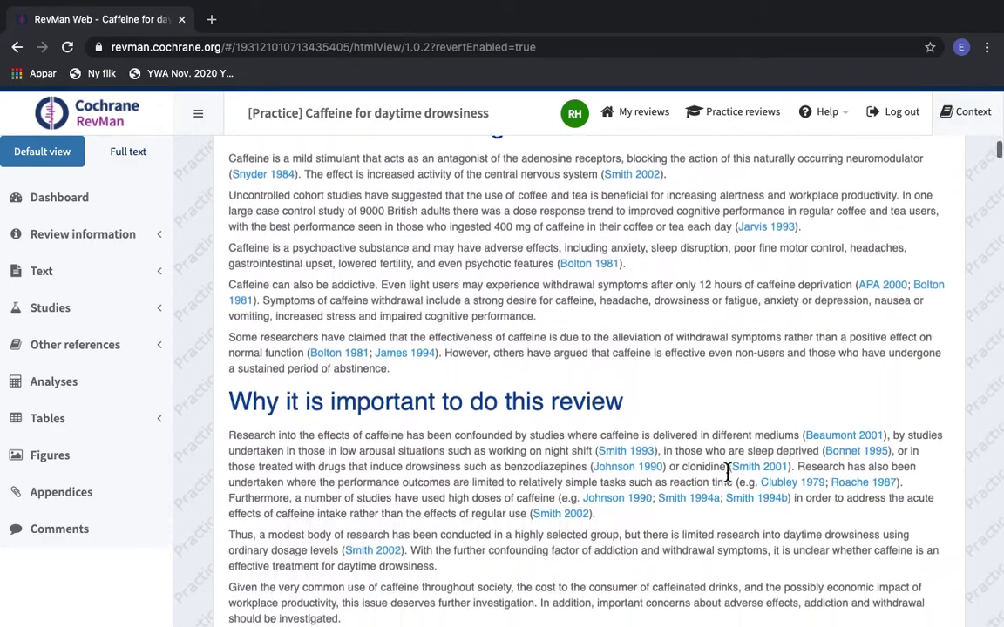
scroll(729, 475, "down", 15)
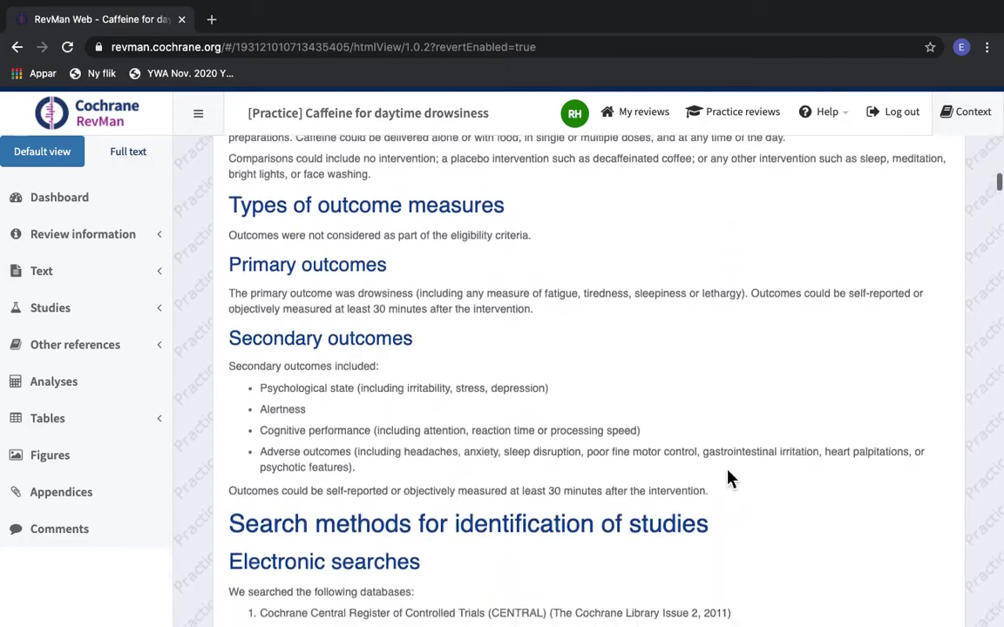
scroll(728, 475, "down", 15)
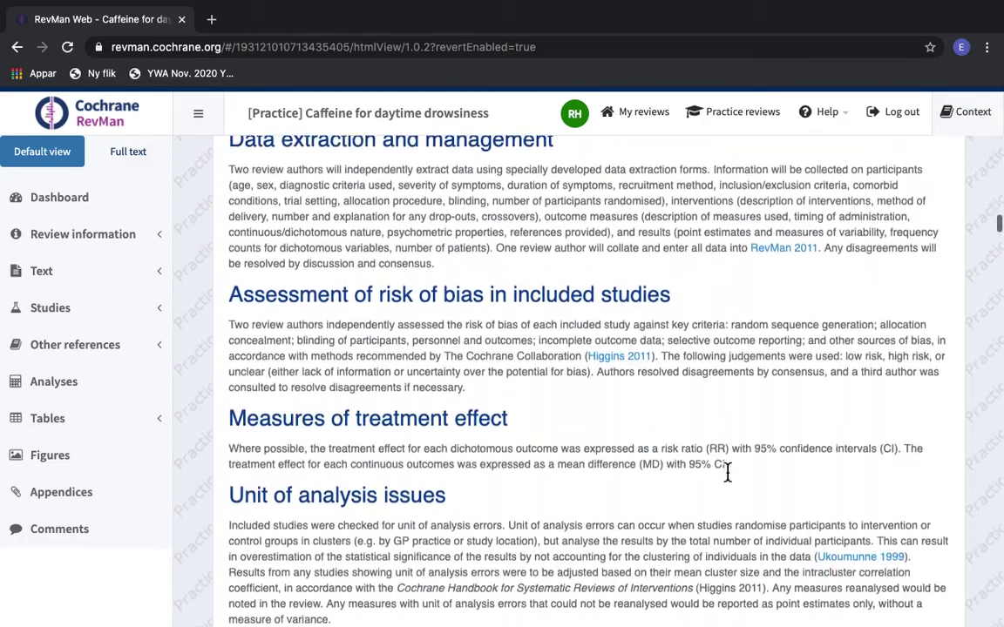
scroll(729, 475, "down", 15)
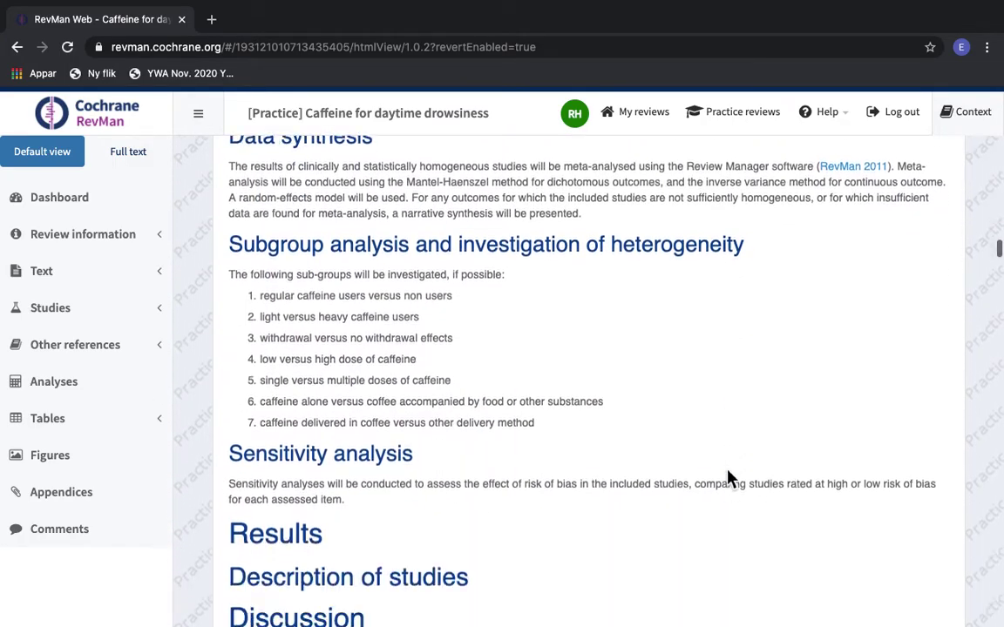
scroll(728, 478, "down", 10)
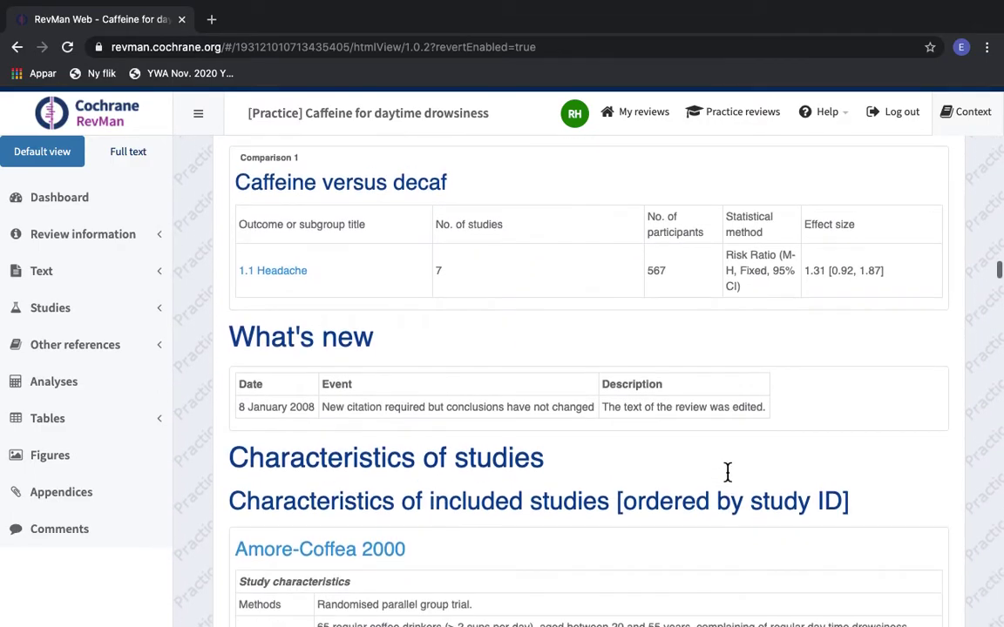
scroll(729, 475, "down", 10)
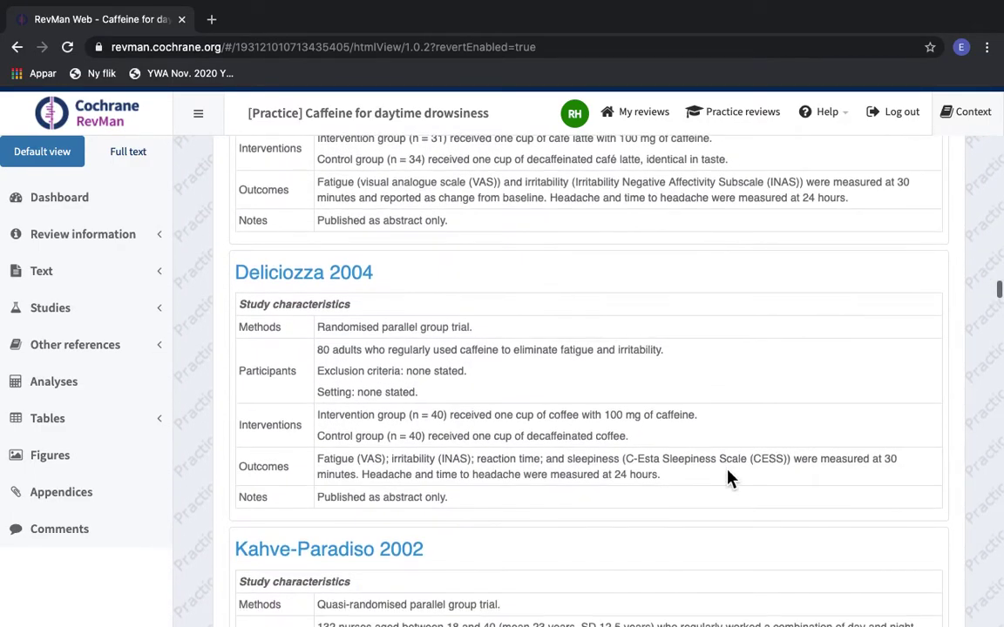
scroll(728, 478, "down", 7)
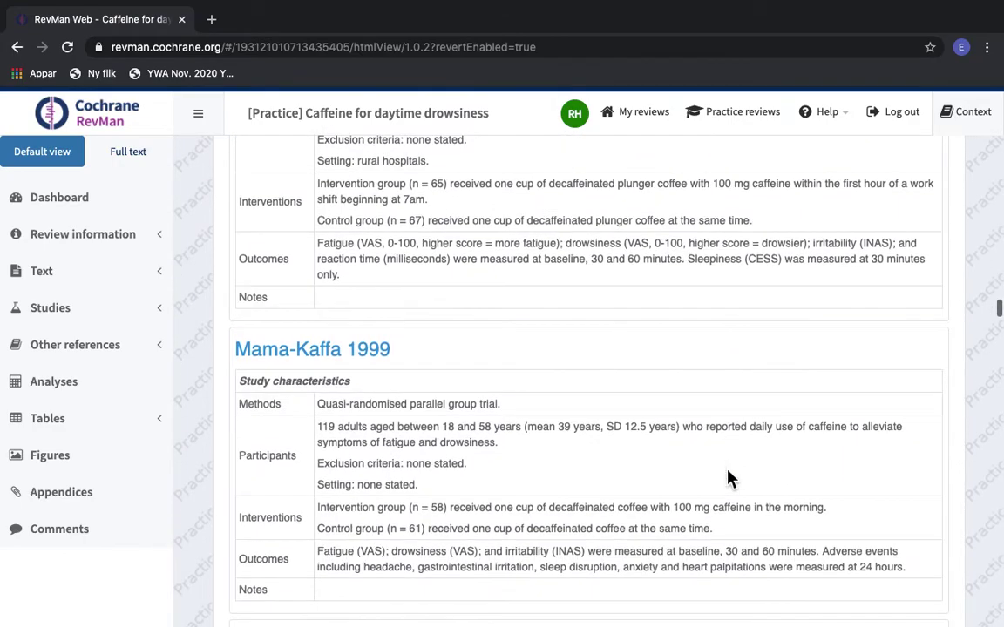
scroll(728, 478, "down", 5)
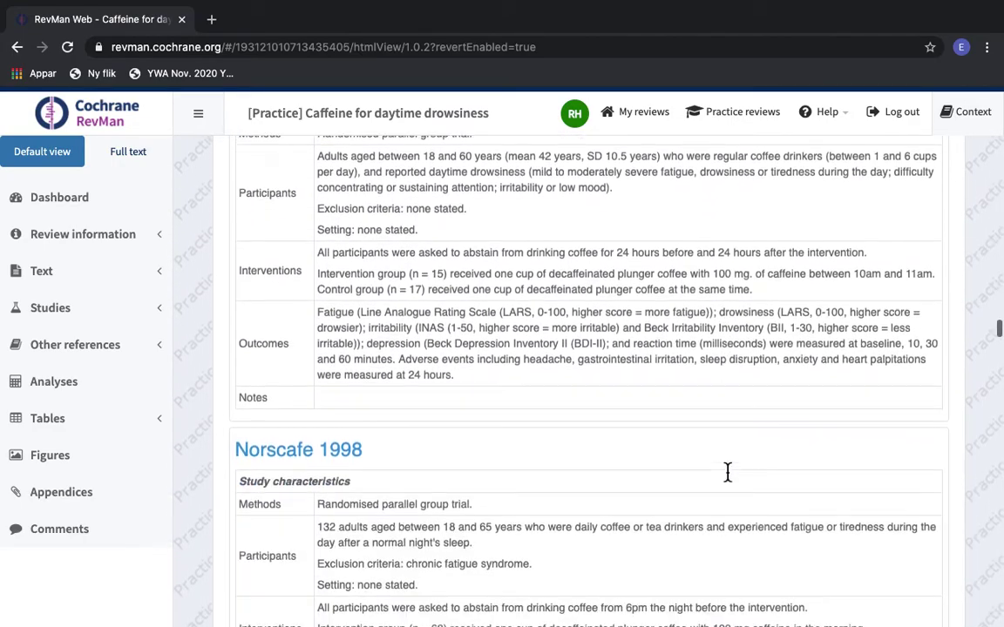
scroll(730, 477, "down", 5)
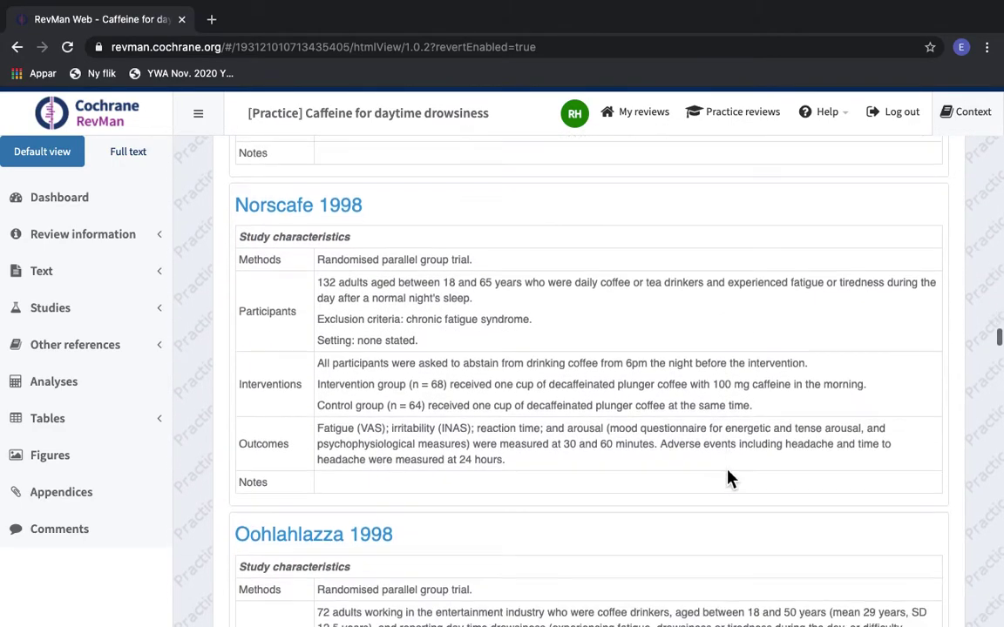
scroll(730, 479, "down", 6)
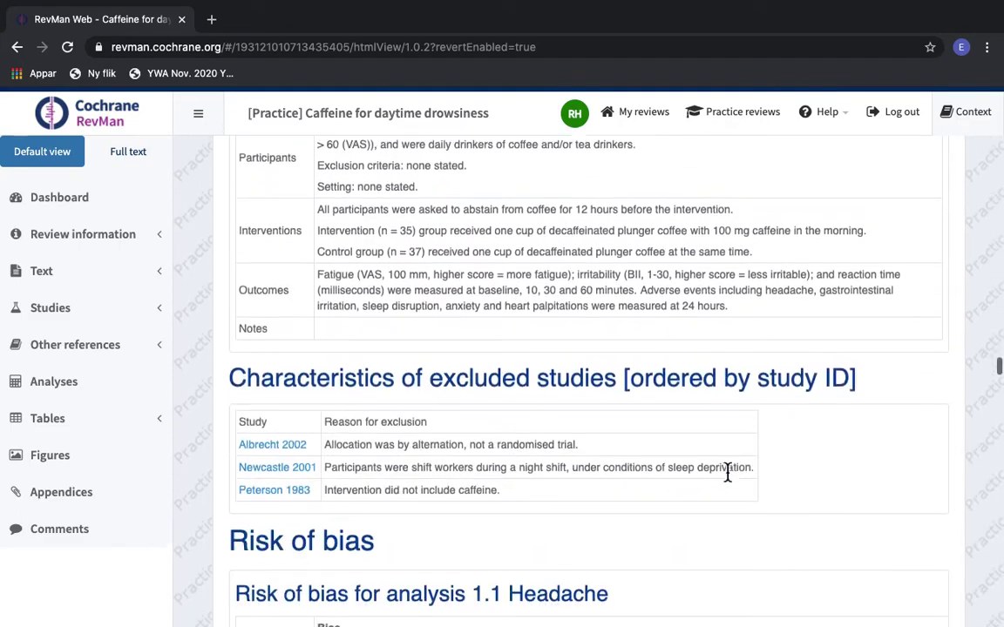
scroll(730, 478, "down", 4)
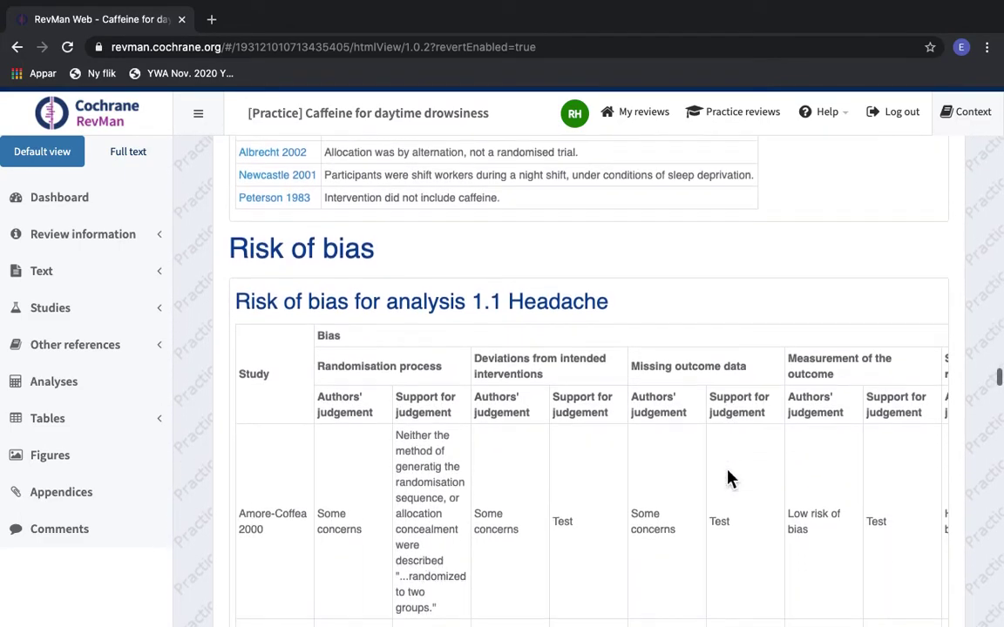
scroll(729, 477, "down", 1)
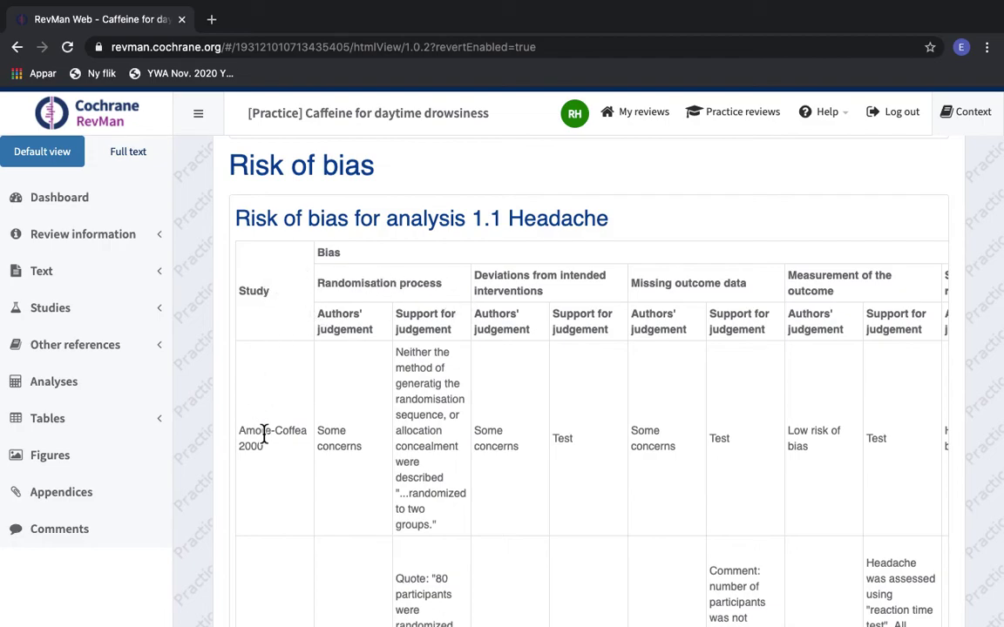
scroll(679, 478, "down", 2)
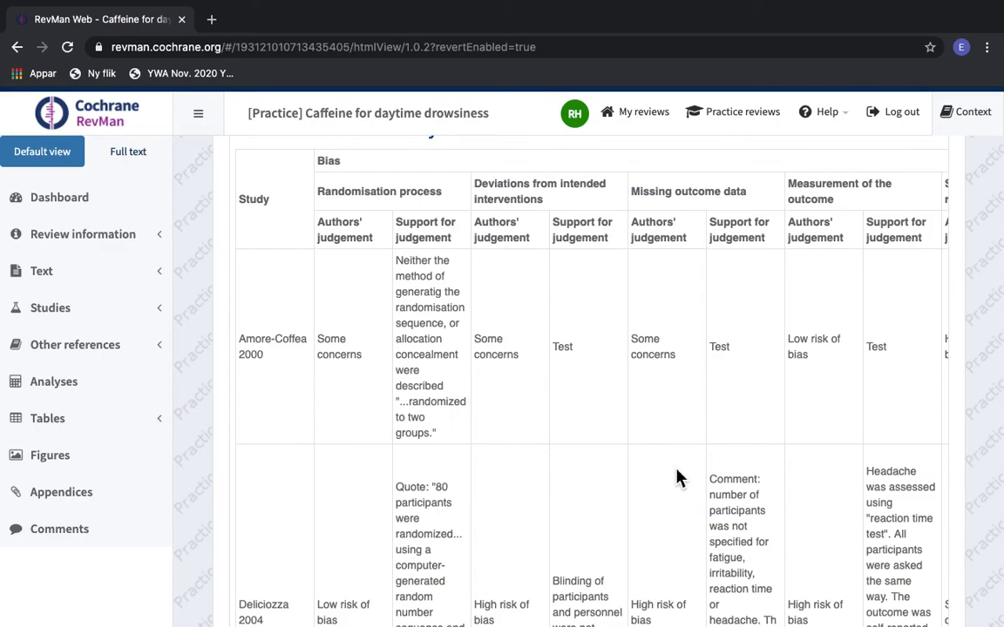
scroll(772, 374, "right", 5)
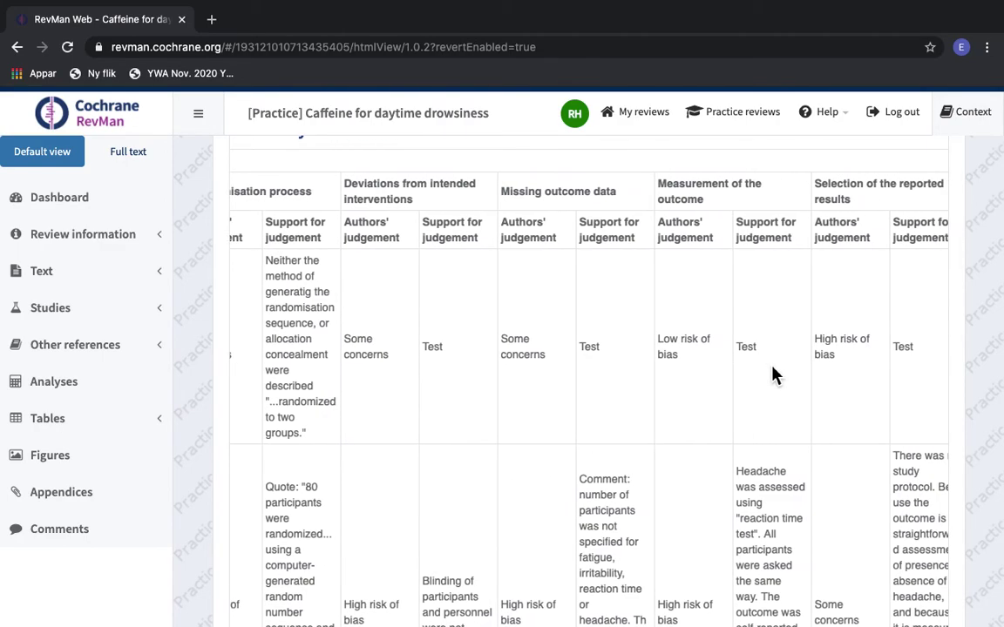
scroll(772, 374, "right", 3)
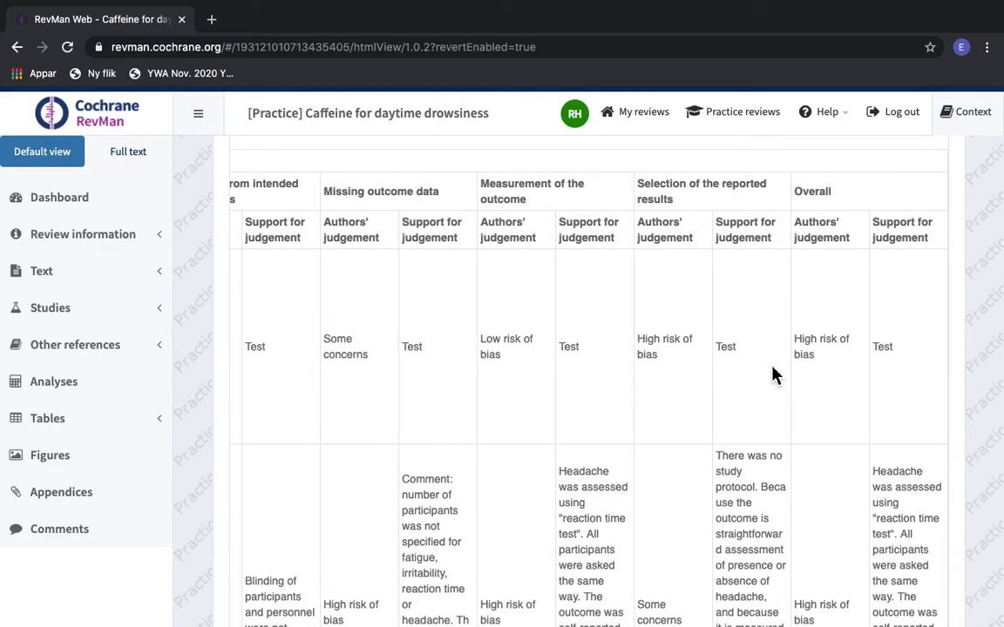
scroll(772, 375, "left", 3)
scroll(772, 375, "left", 5)
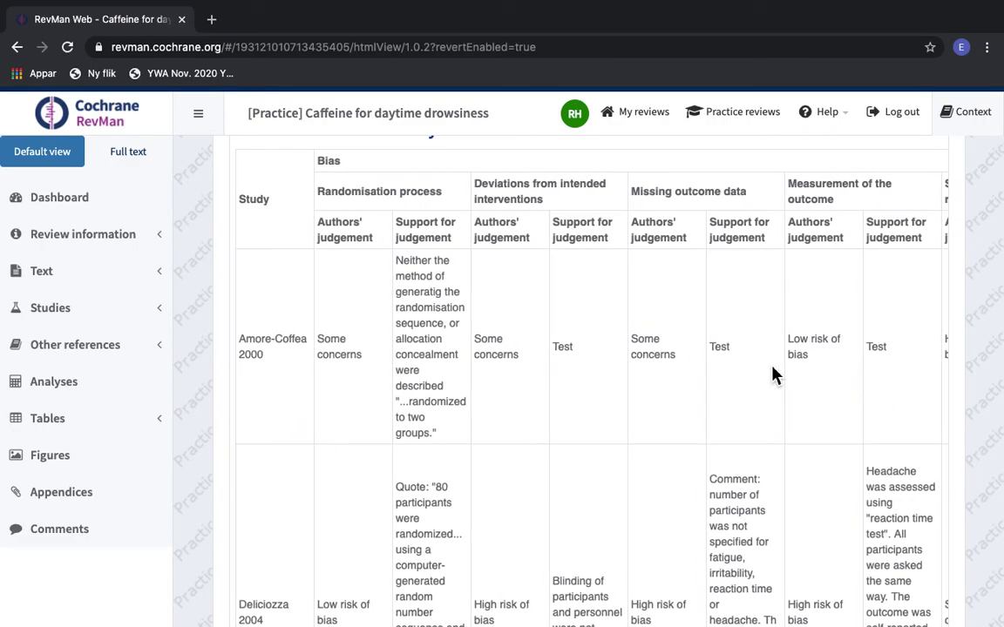